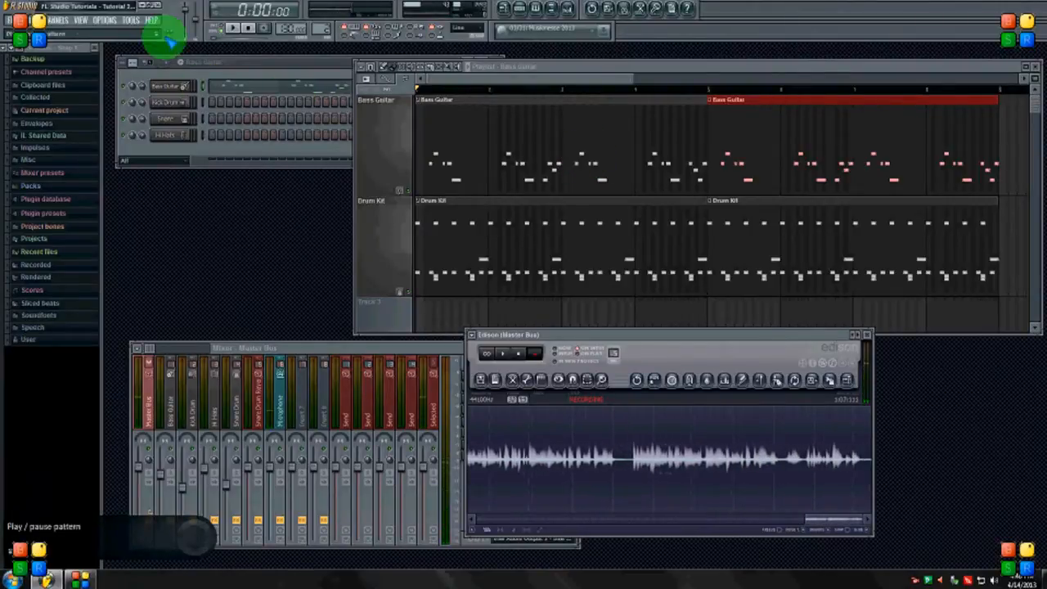
# - Open the Bass Guitar channel's Kontakt instrument, check the loaded Scarbee MM-Bass patch, and close it
pyautogui.click(168, 86)
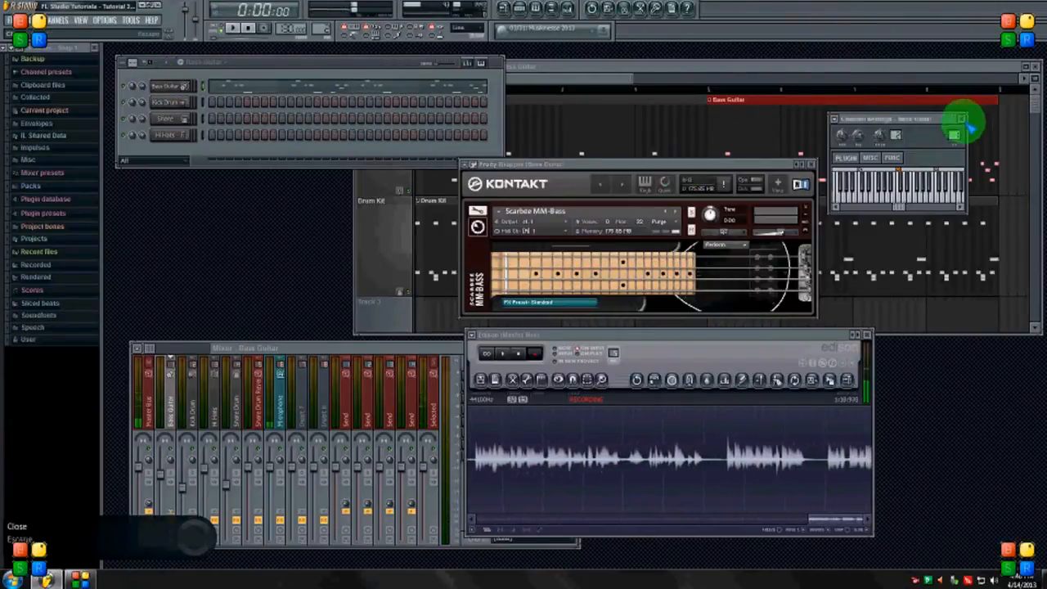
pyautogui.click(963, 120)
pyautogui.moveTo(745, 166)
pyautogui.mouseDown()
pyautogui.moveTo(774, 155)
pyautogui.moveTo(754, 172)
pyautogui.mouseUp()
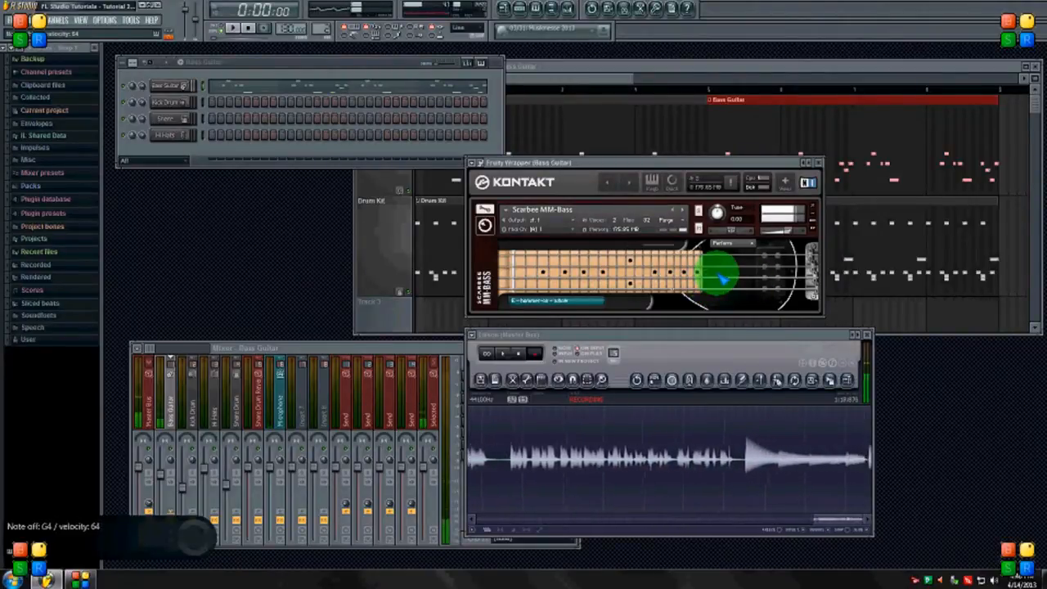
pyautogui.click(820, 163)
# - Play the bass and drum arrangement, select the Bass Guitar mixer track, and stop playback
pyautogui.click(233, 29)
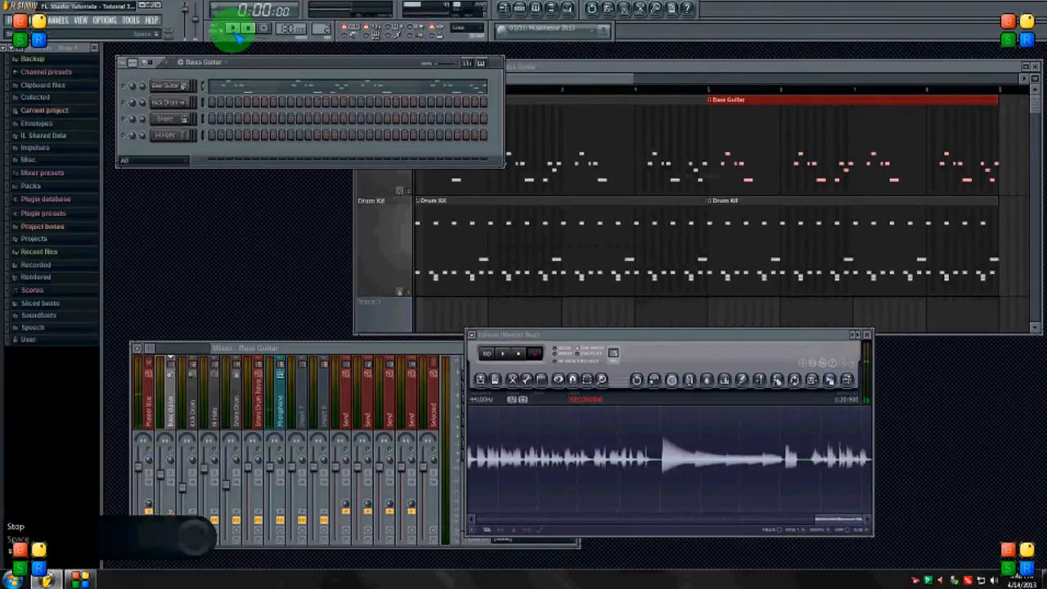
pyautogui.click(704, 65)
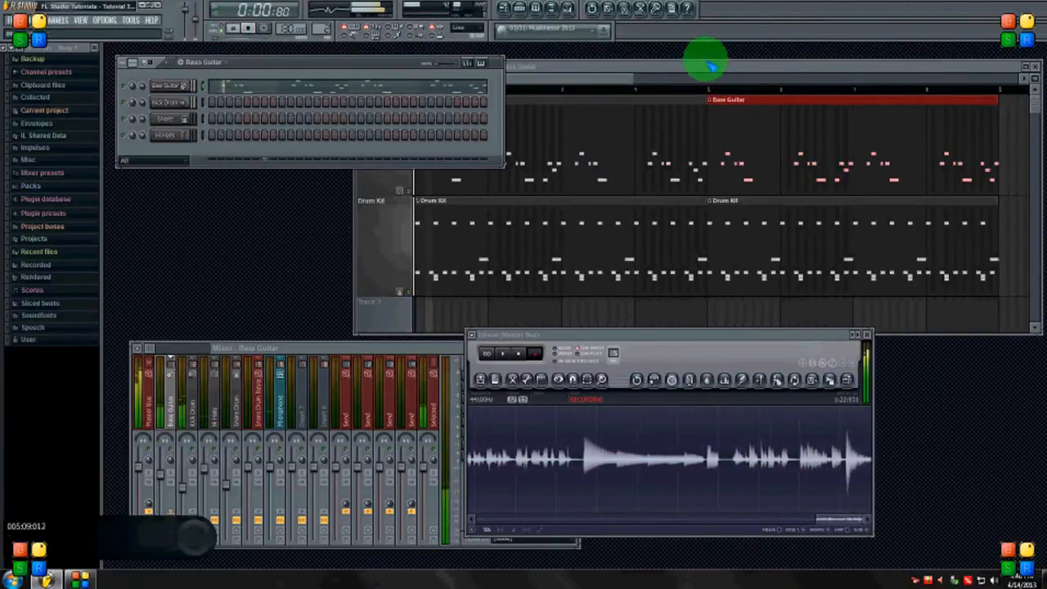
pyautogui.click(169, 402)
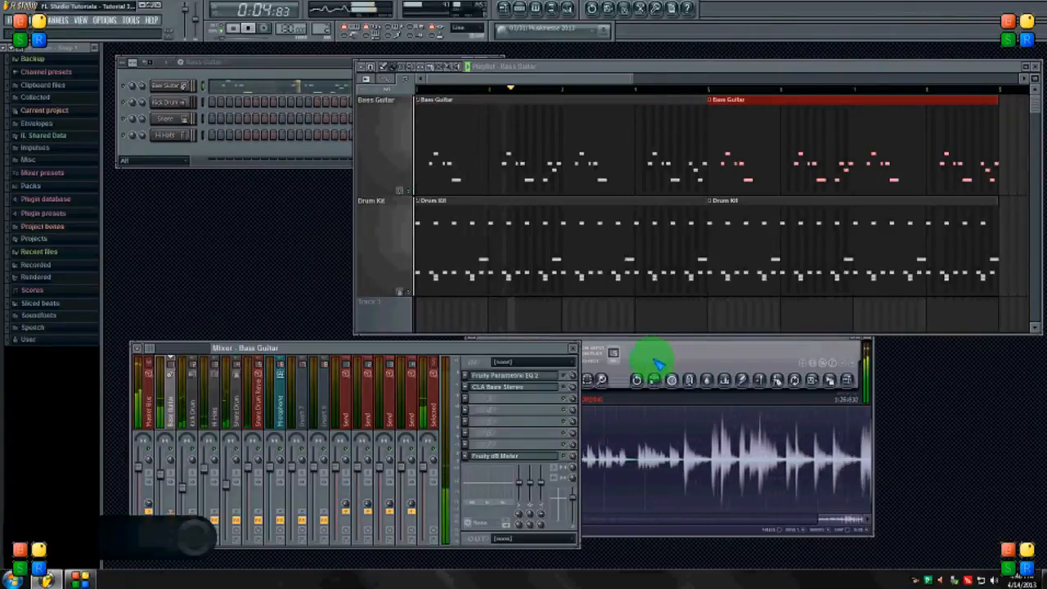
pyautogui.press('space')
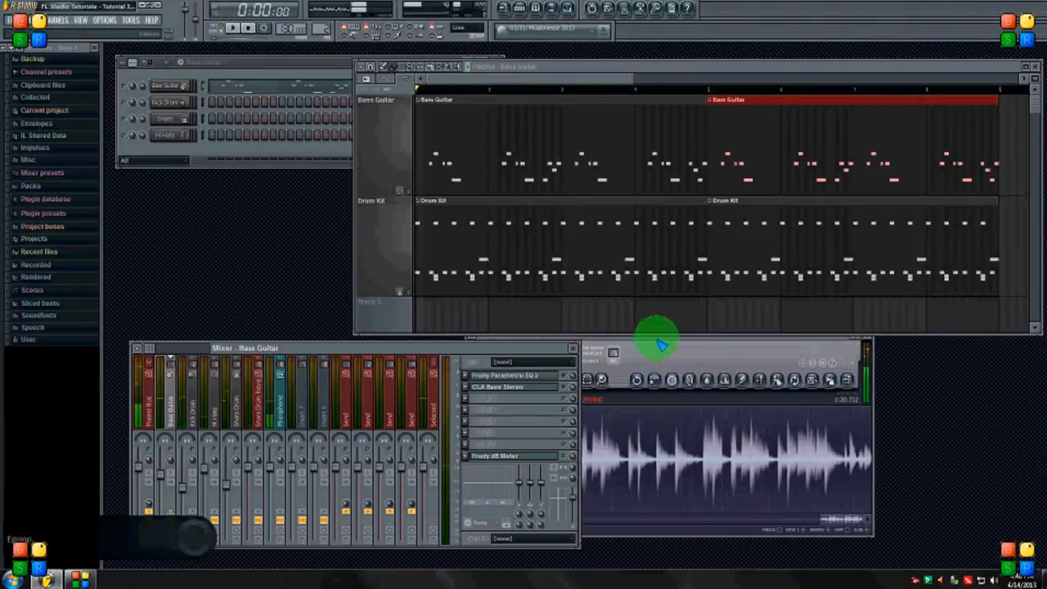
# - Examine the bass guitar's frequency spectrum during playback in its Fruity Parametric EQ 2, then close the EQ
pyautogui.click(530, 374)
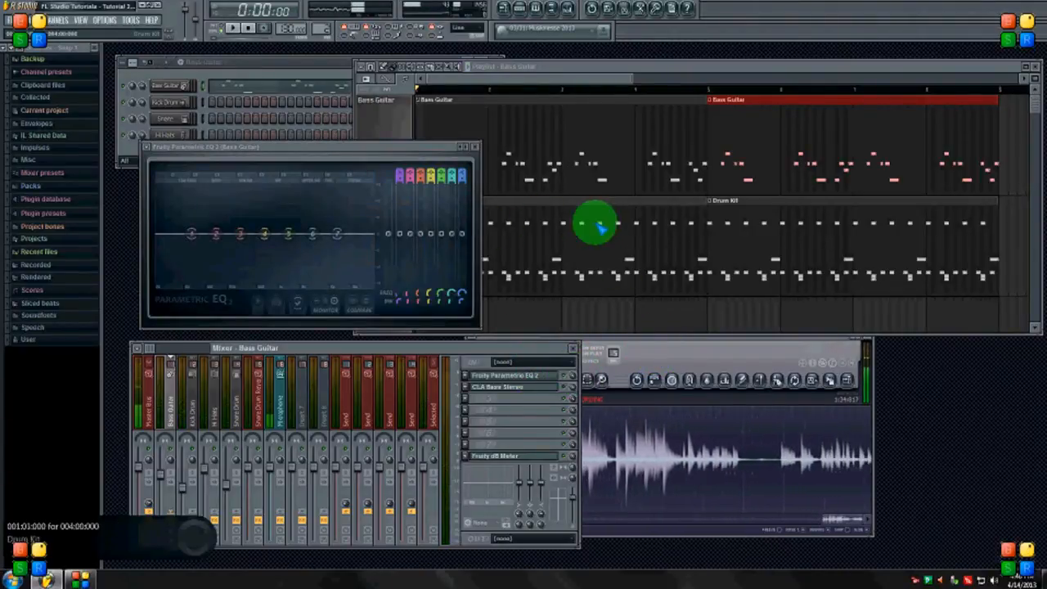
pyautogui.press('space')
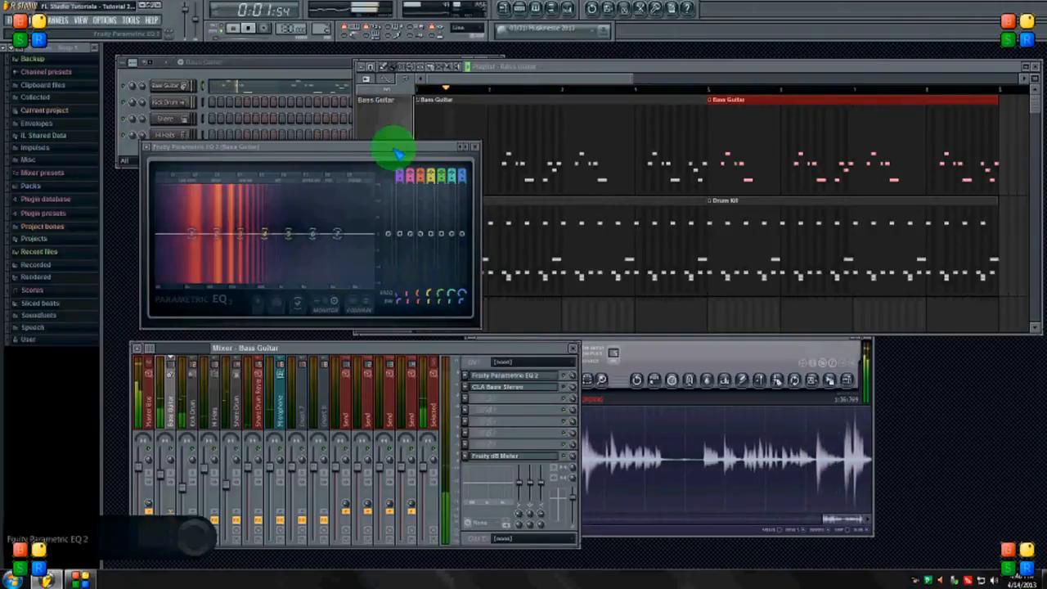
pyautogui.moveTo(207, 254); pyautogui.dragTo(238, 278)
pyautogui.press('space')
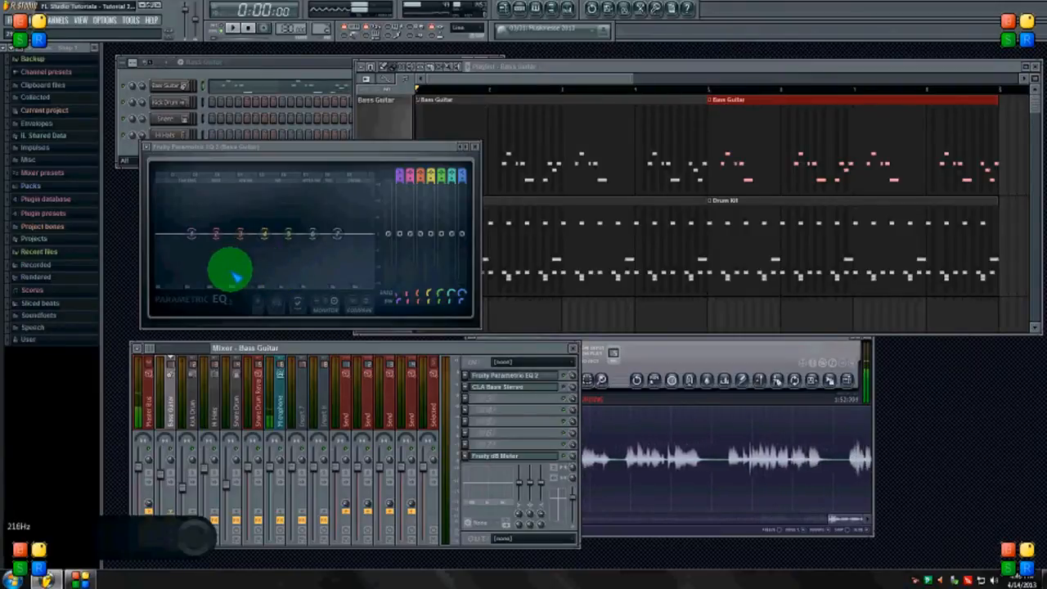
pyautogui.moveTo(236, 276)
pyautogui.mouseDown()
pyautogui.moveTo(264, 280)
pyautogui.moveTo(227, 280)
pyautogui.moveTo(243, 280)
pyautogui.mouseUp()
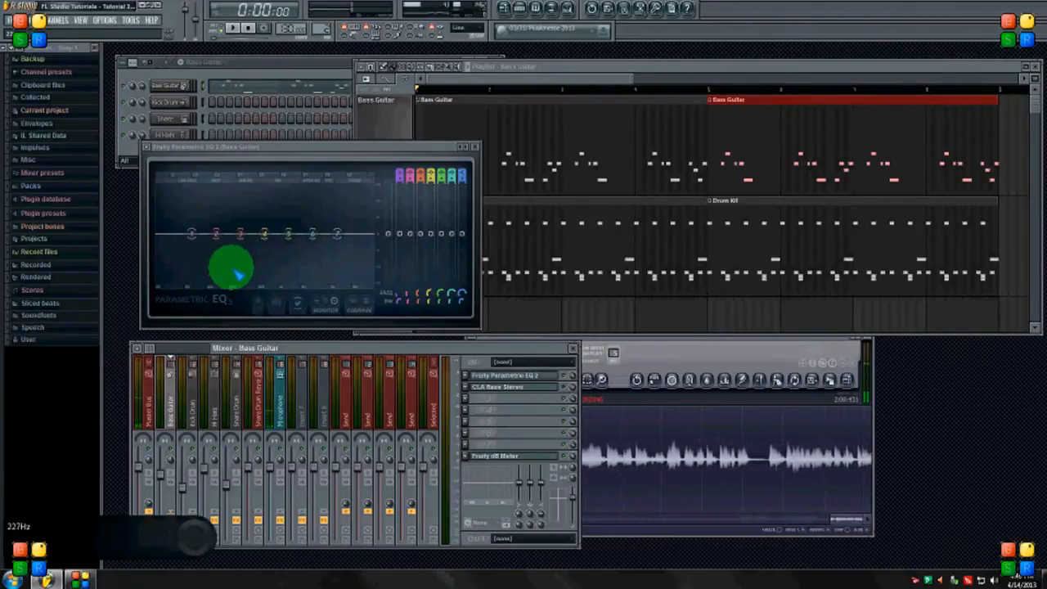
pyautogui.moveTo(233, 273); pyautogui.dragTo(284, 270)
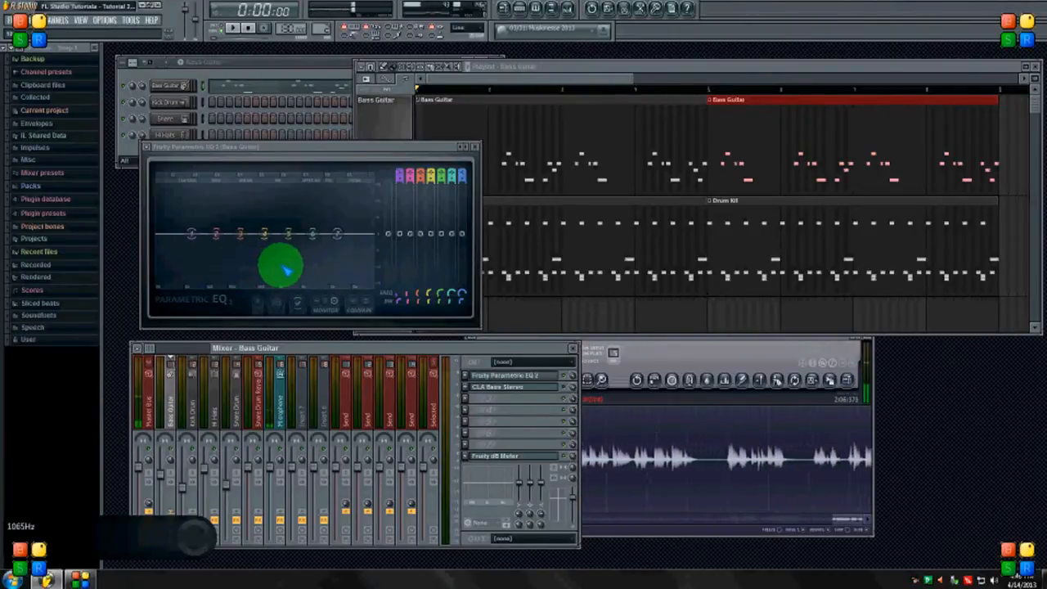
pyautogui.moveTo(286, 270); pyautogui.dragTo(483, 223)
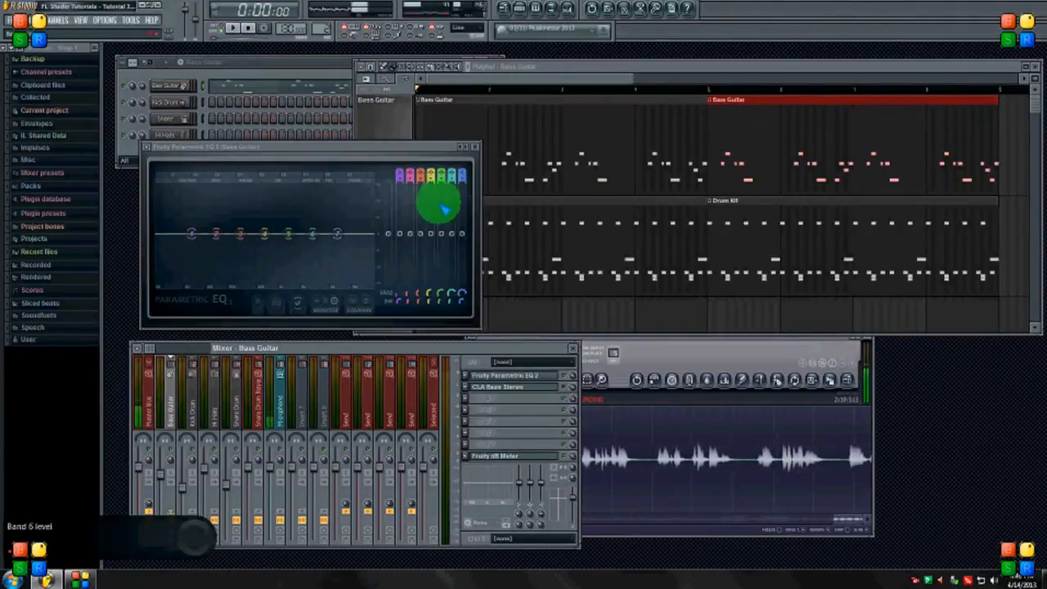
pyautogui.click(475, 147)
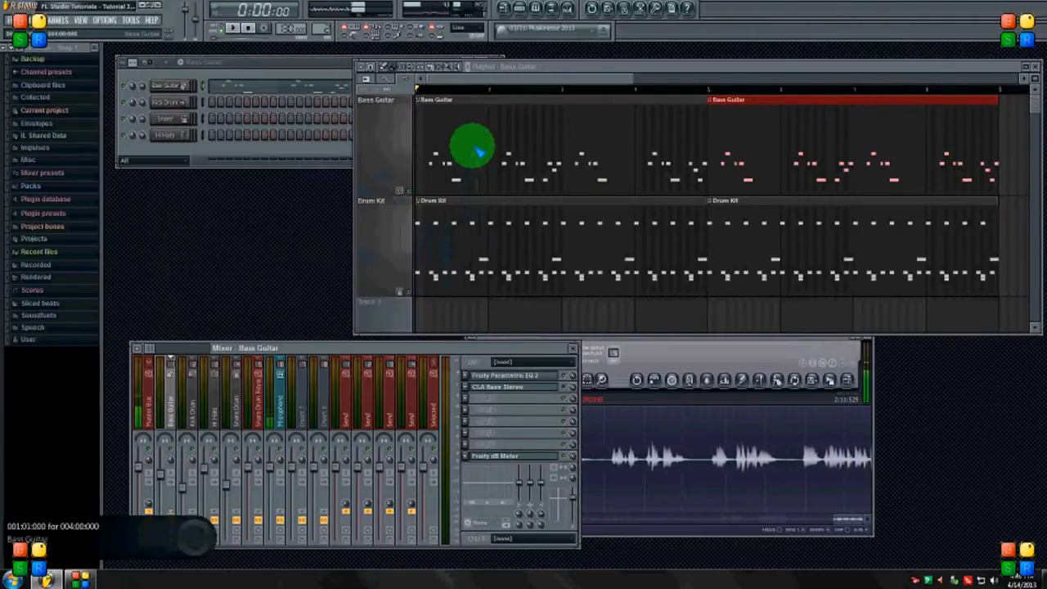
# - Review the Compress and Bass faders in the Bass Guitar track's CLA Bass Stereo plugin, then close it
pyautogui.click(547, 386)
pyautogui.moveTo(563, 151); pyautogui.dragTo(402, 94)
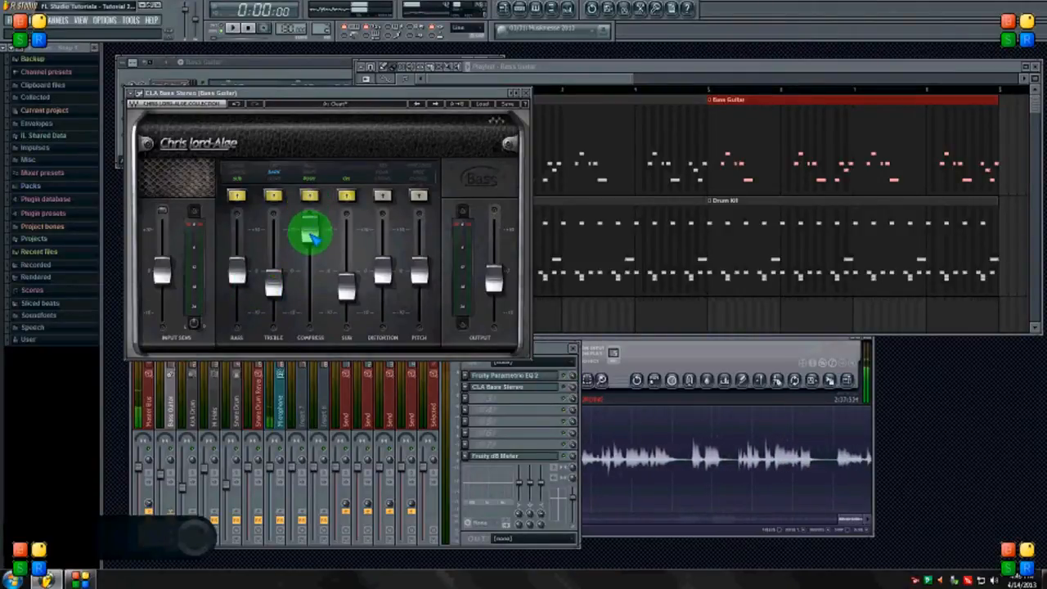
pyautogui.moveTo(312, 237); pyautogui.dragTo(306, 208)
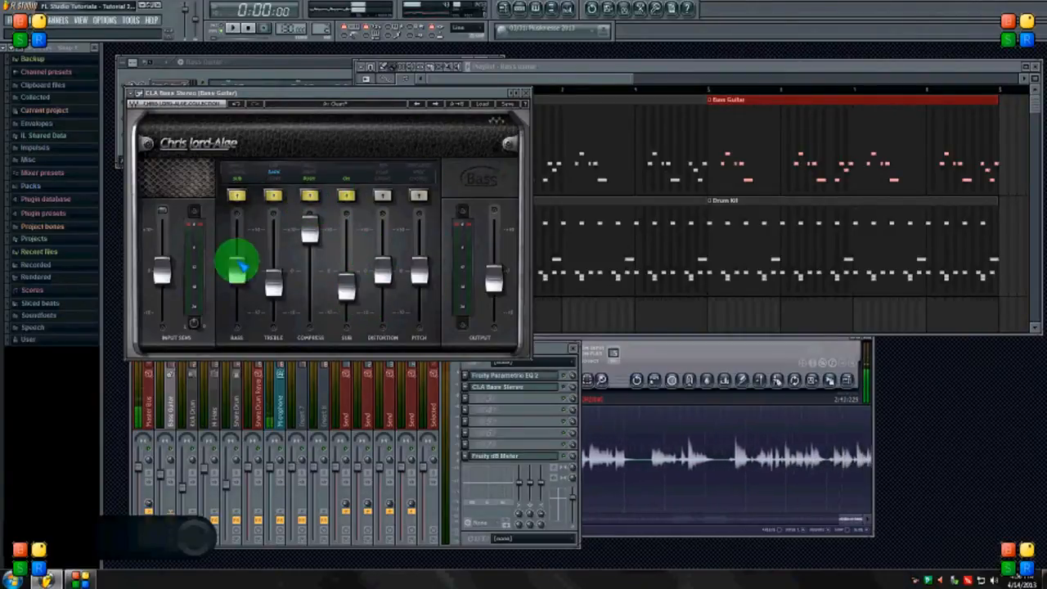
pyautogui.click(527, 97)
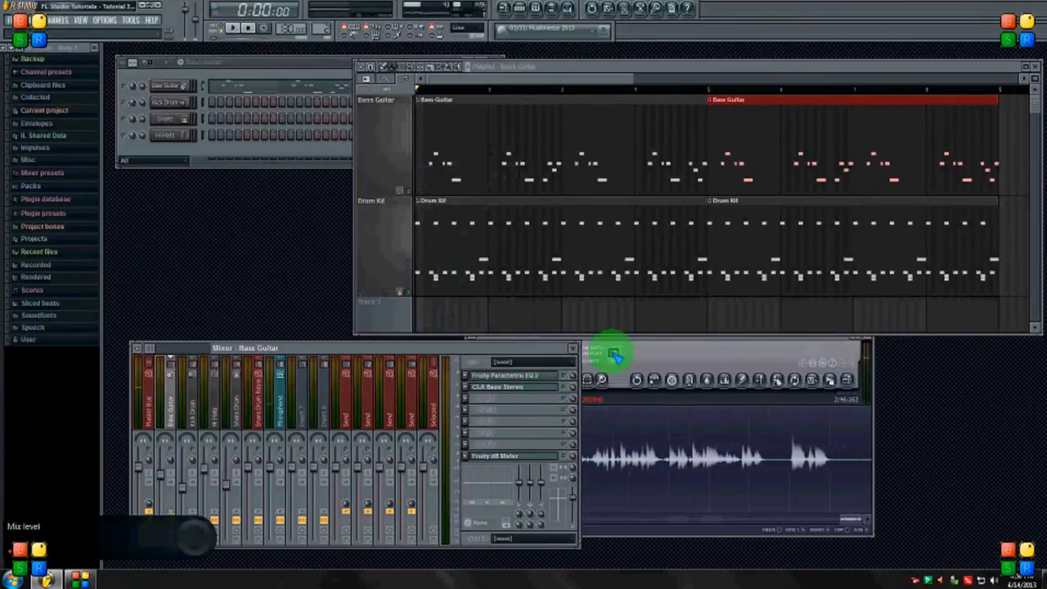
# - Audition the arrangement with the bass guitar's CLA Bass Stereo effect switched on and off, and close the plugin
pyautogui.click(237, 29)
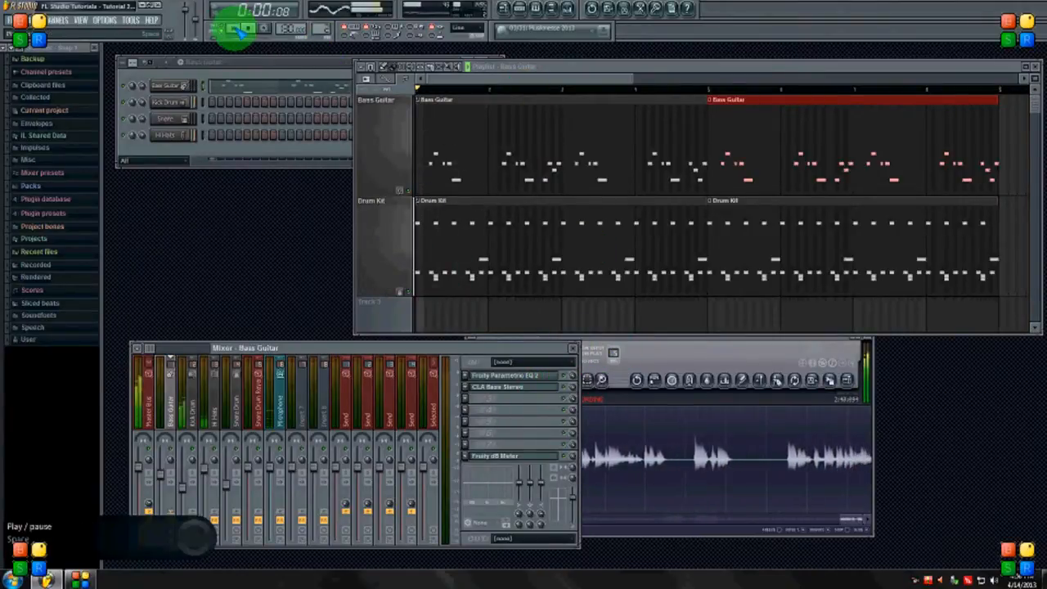
pyautogui.click(510, 384)
pyautogui.moveTo(417, 171); pyautogui.dragTo(491, 191)
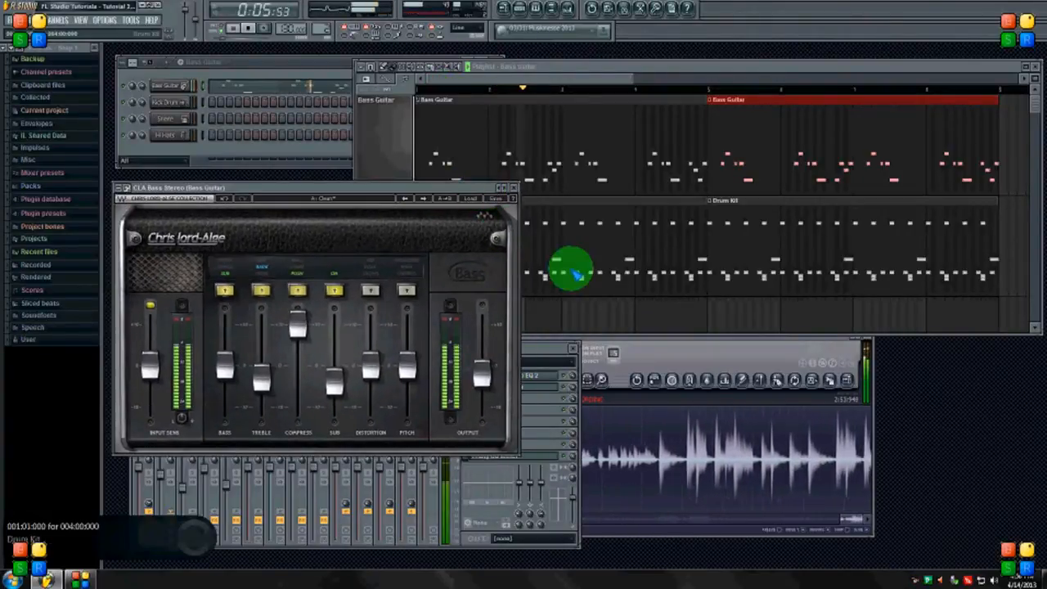
pyautogui.press('space')
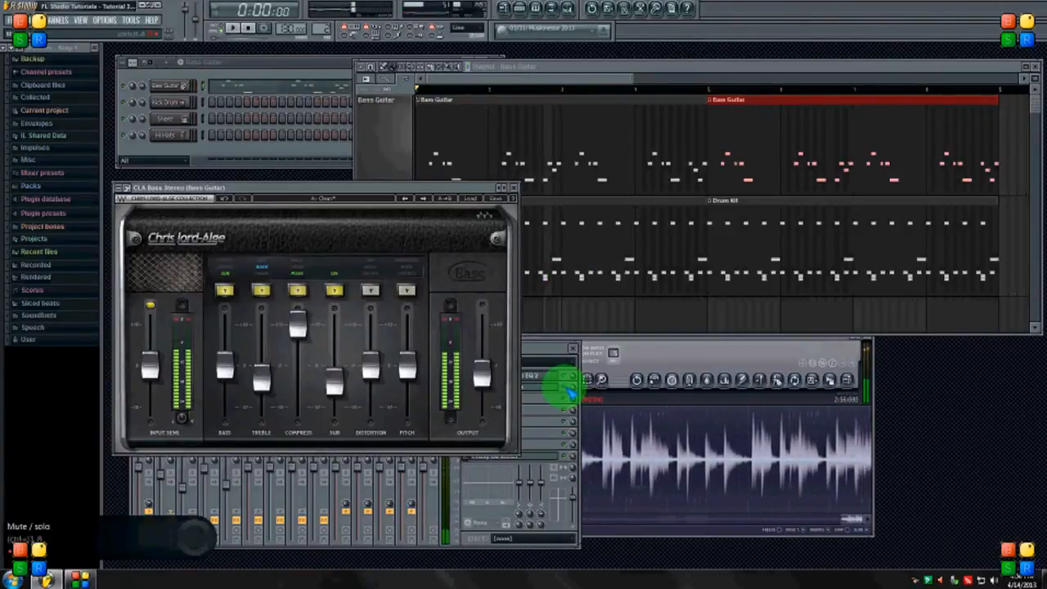
pyautogui.click(568, 392)
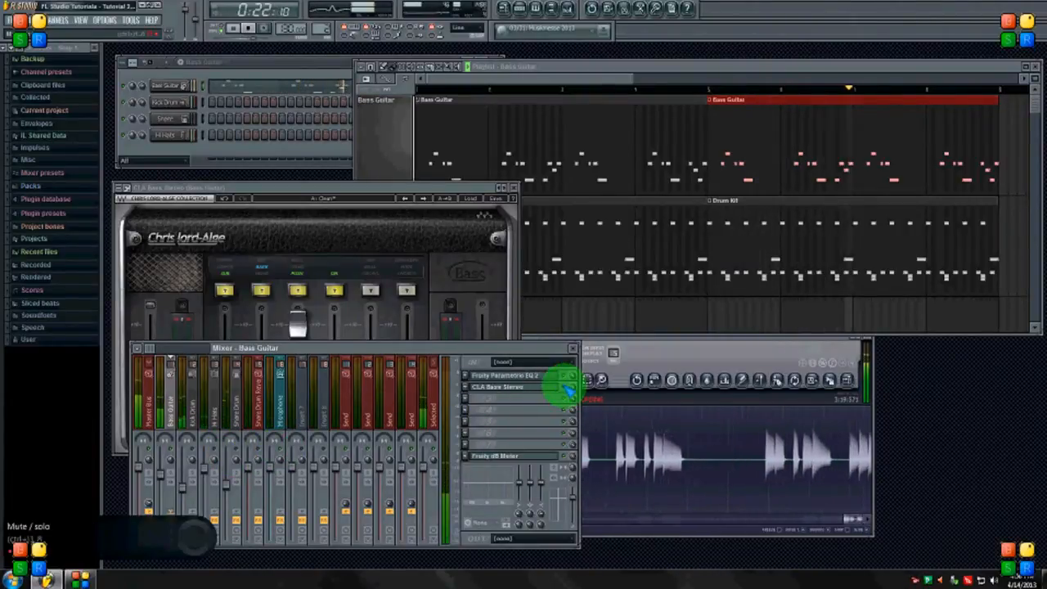
pyautogui.press('space')
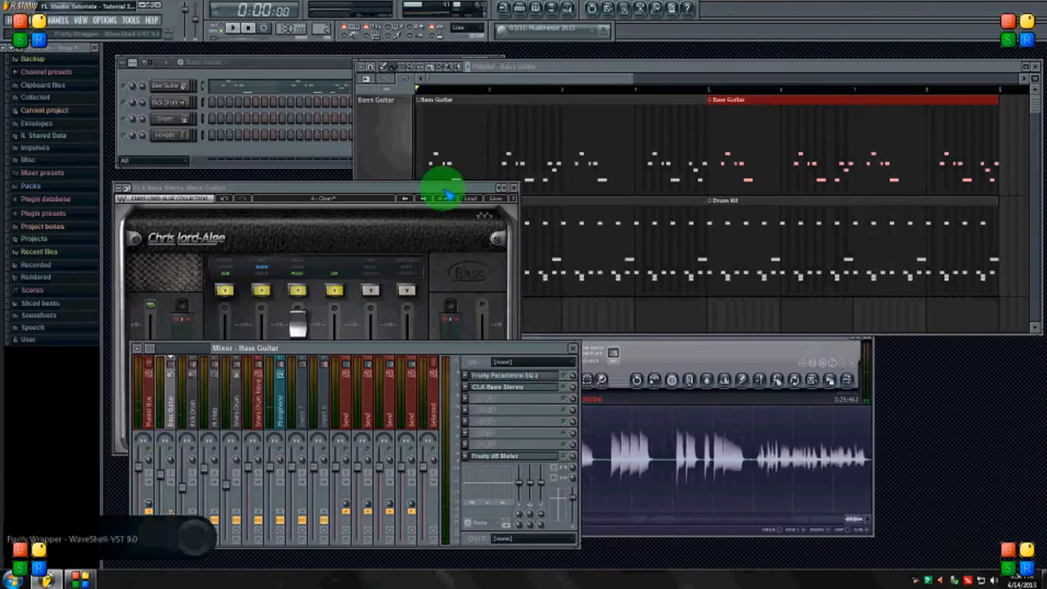
pyautogui.moveTo(444, 187); pyautogui.dragTo(492, 180)
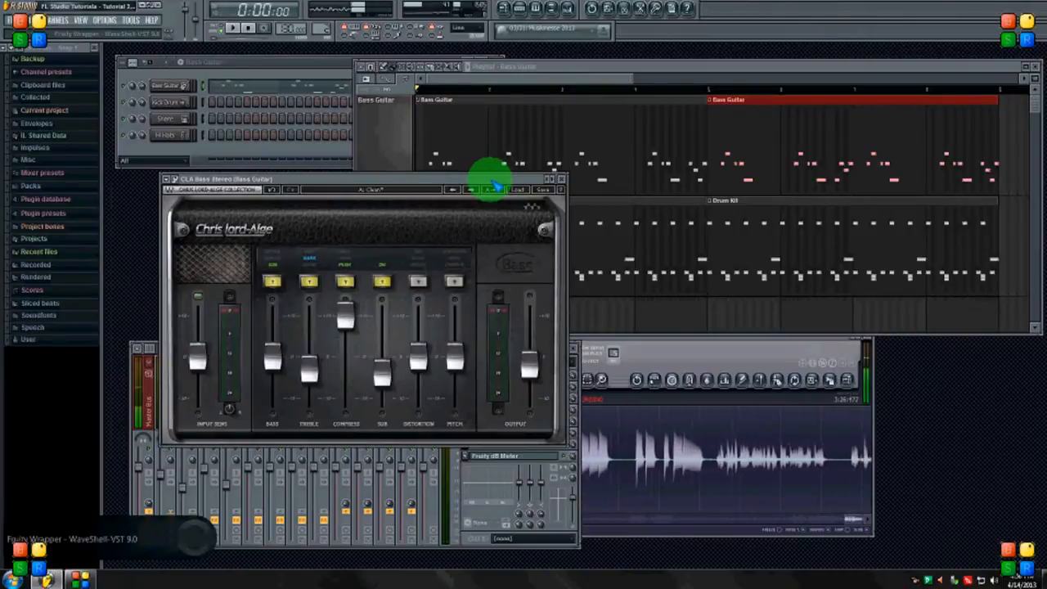
pyautogui.click(561, 178)
# - Open Fruity Parametric EQ 2 for both the Bass Guitar and Kick Drum tracks and stack the two windows vertically
pyautogui.click(517, 375)
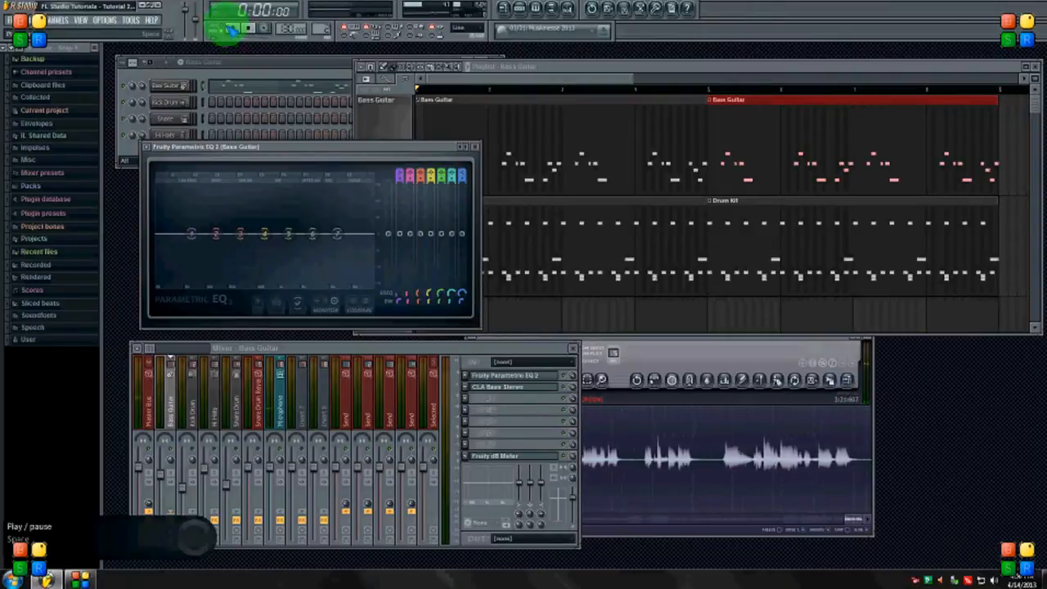
pyautogui.click(234, 29)
pyautogui.moveTo(272, 149); pyautogui.dragTo(398, 176)
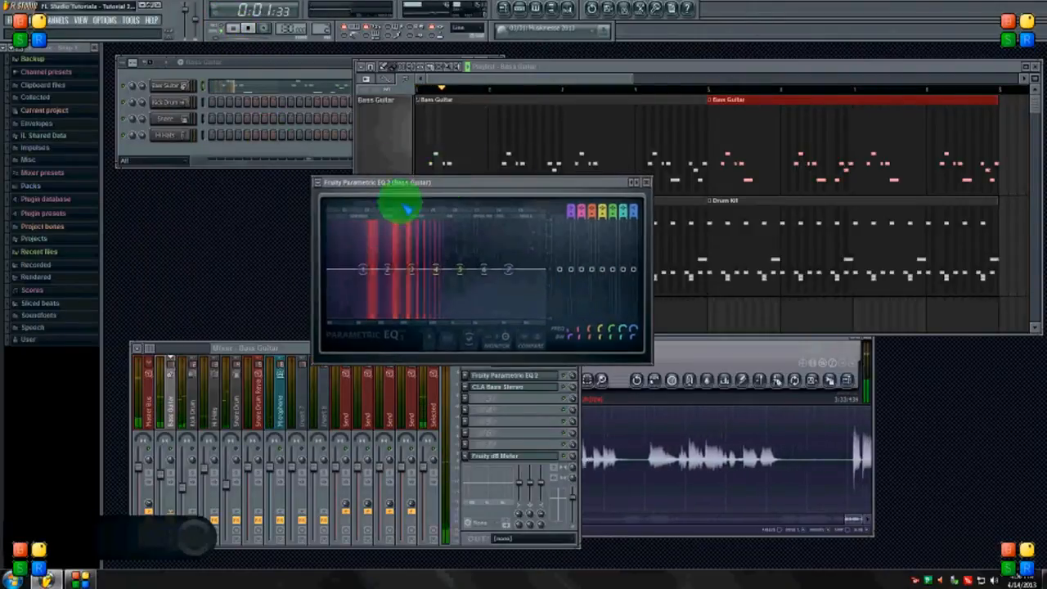
pyautogui.click(192, 453)
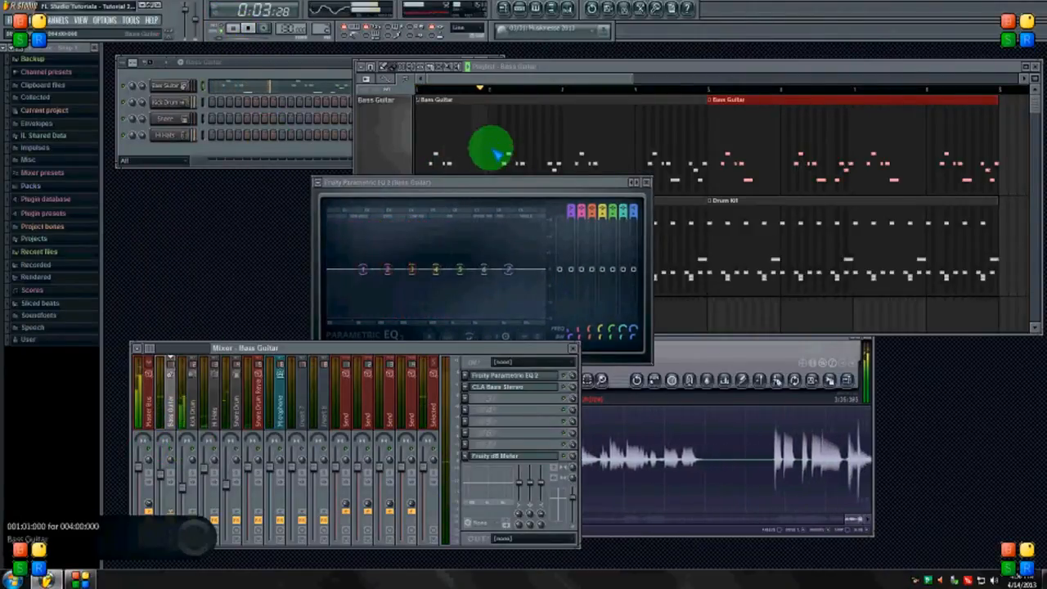
pyautogui.moveTo(483, 182); pyautogui.dragTo(533, 184)
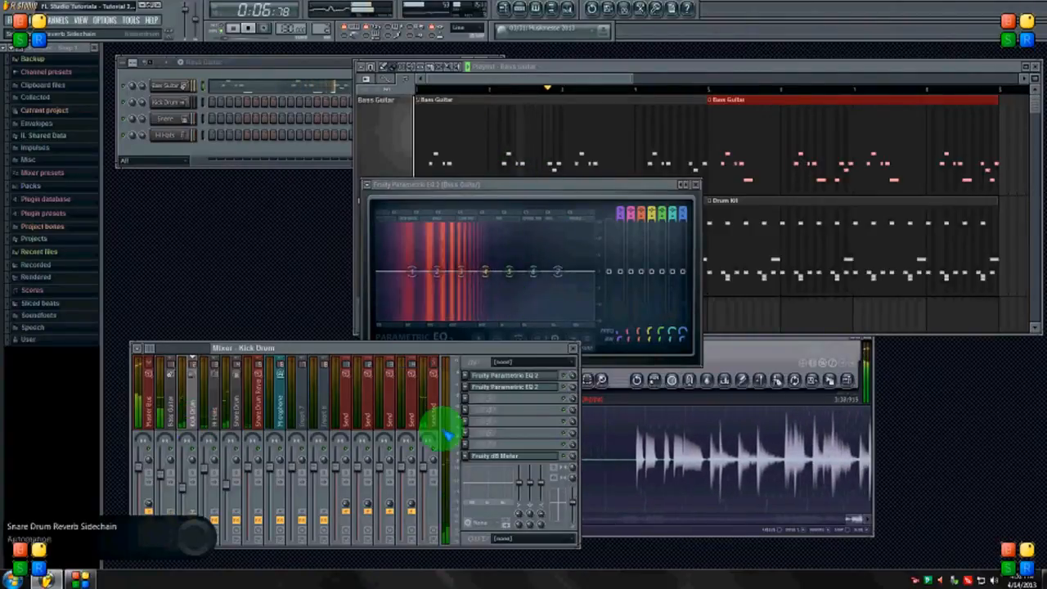
pyautogui.click(545, 386)
pyautogui.moveTo(374, 159); pyautogui.dragTo(598, 378)
# - Play the song from the start to compare the bass guitar and kick drum spectra in the two EQs
pyautogui.press('space')
pyautogui.click(552, 172)
pyautogui.press('space')
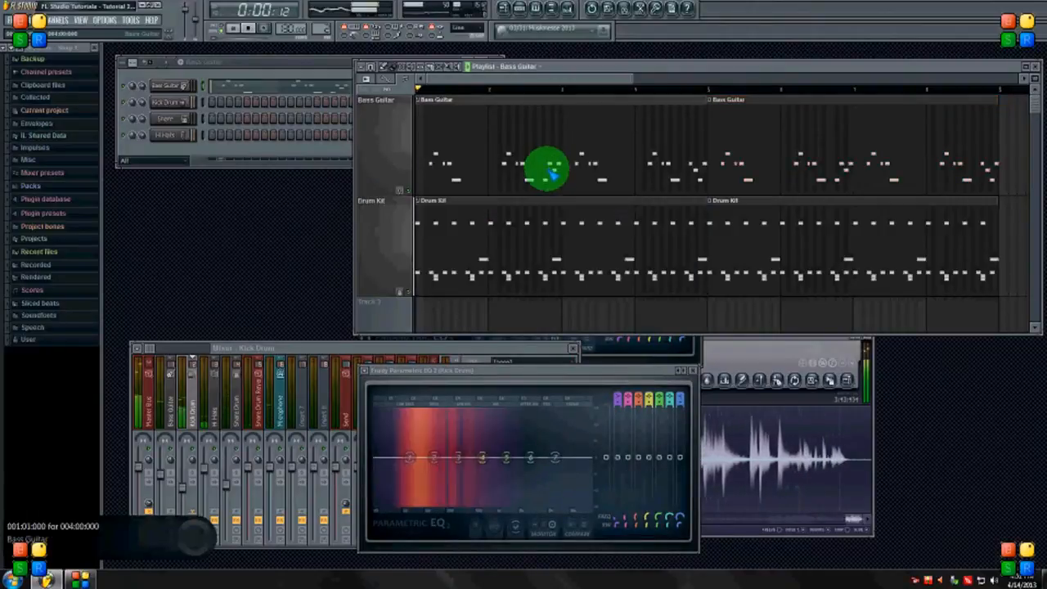
pyautogui.click(626, 349)
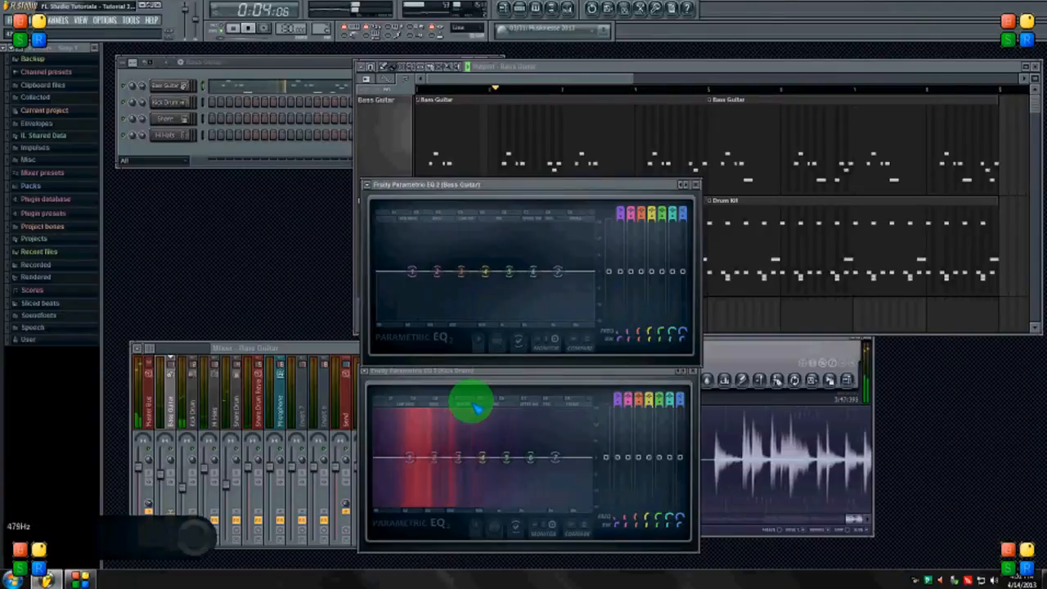
pyautogui.press('space')
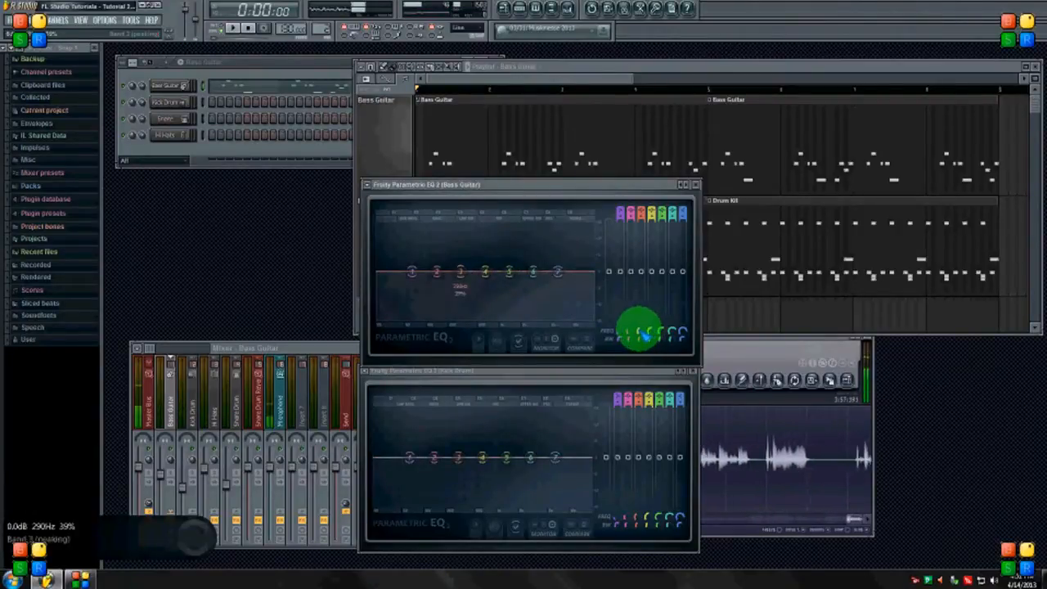
# - Lower the frequency and level of band 3 in the bass guitar's EQ and play the song to check the cut
pyautogui.moveTo(646, 337); pyautogui.dragTo(644, 360)
pyautogui.moveTo(642, 272); pyautogui.dragTo(645, 282)
pyautogui.press('space')
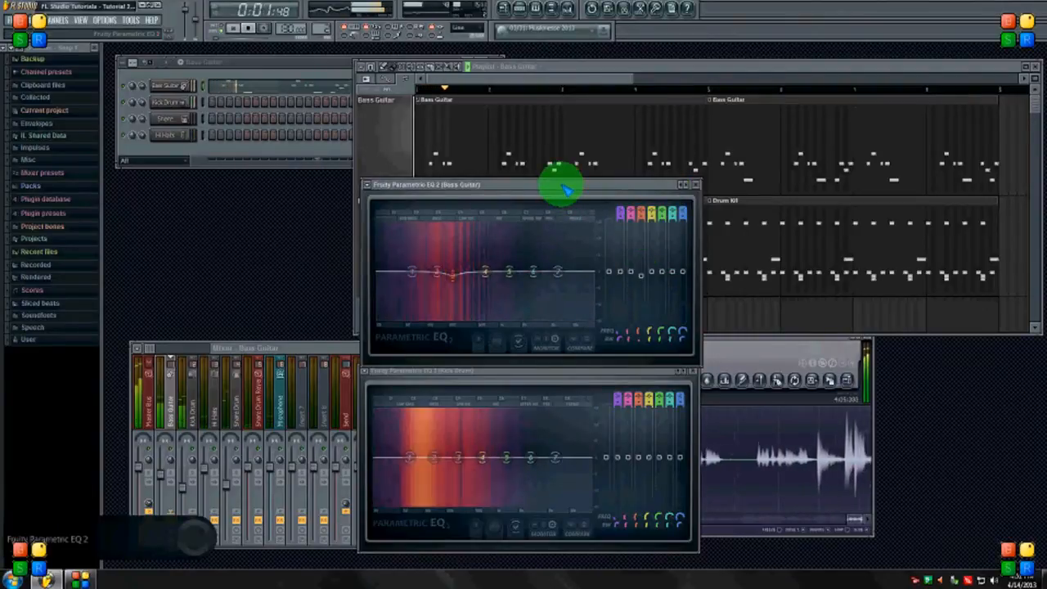
pyautogui.press('space')
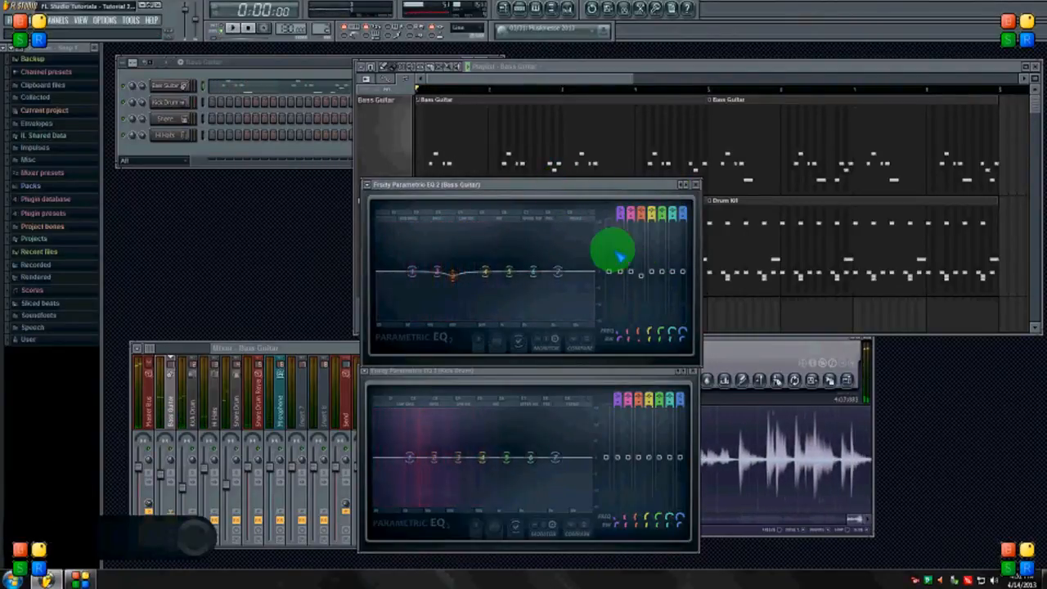
pyautogui.moveTo(481, 457); pyautogui.dragTo(505, 472)
pyautogui.moveTo(453, 275); pyautogui.dragTo(455, 301)
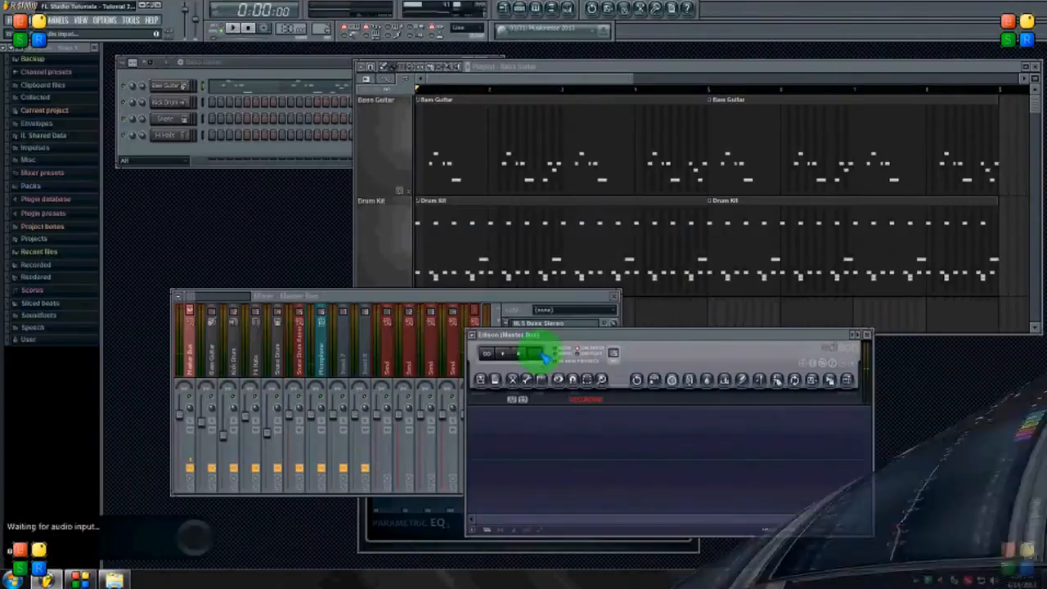
# - Close the kick drum's EQ and bring up the bass guitar's Fruity Parametric EQ 2 above the mixer
pyautogui.click(409, 536)
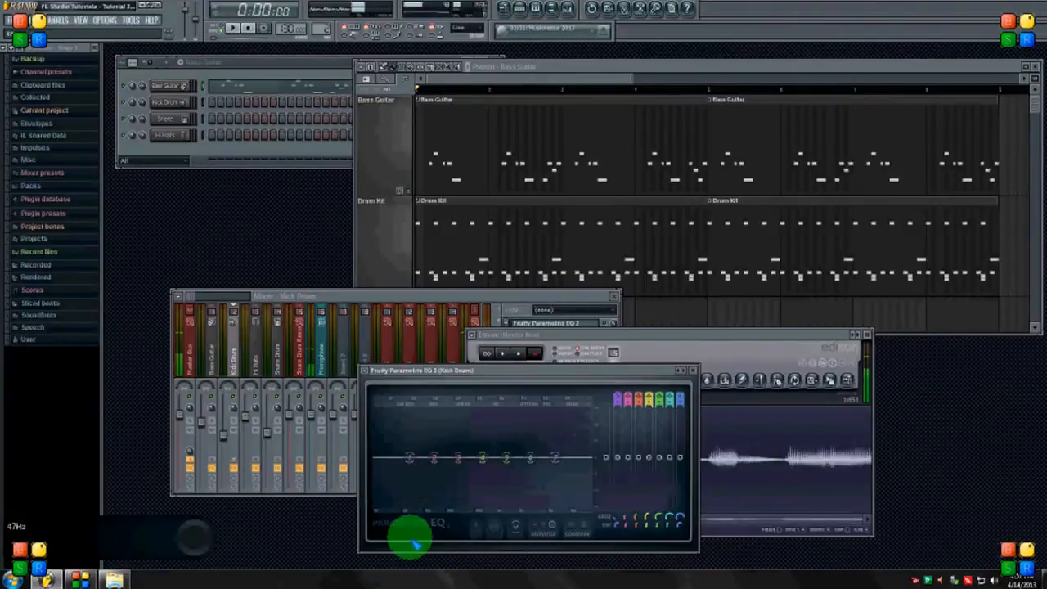
pyautogui.moveTo(518, 377); pyautogui.dragTo(594, 139)
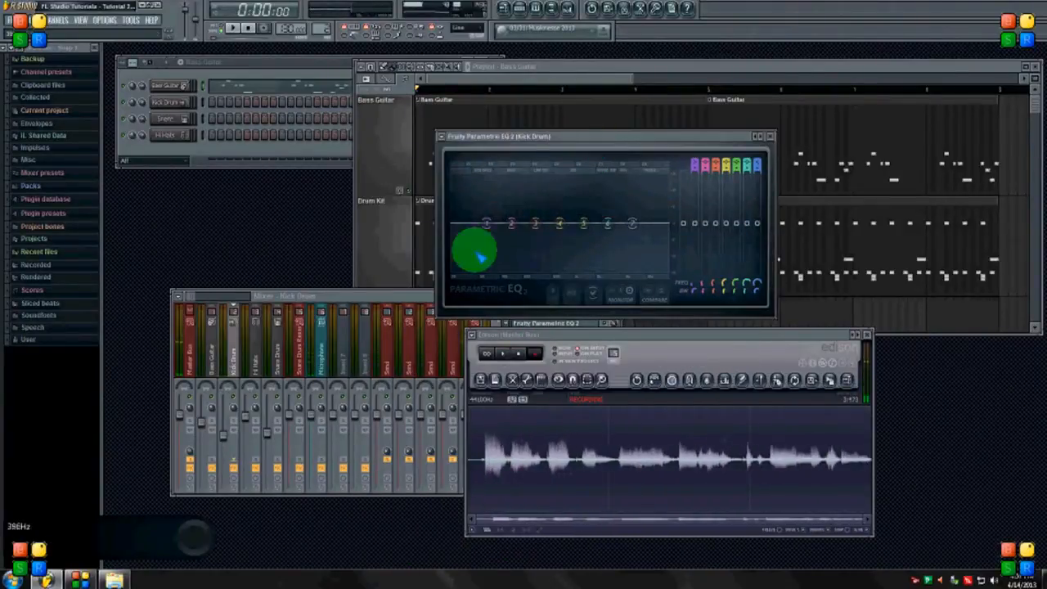
pyautogui.click(214, 366)
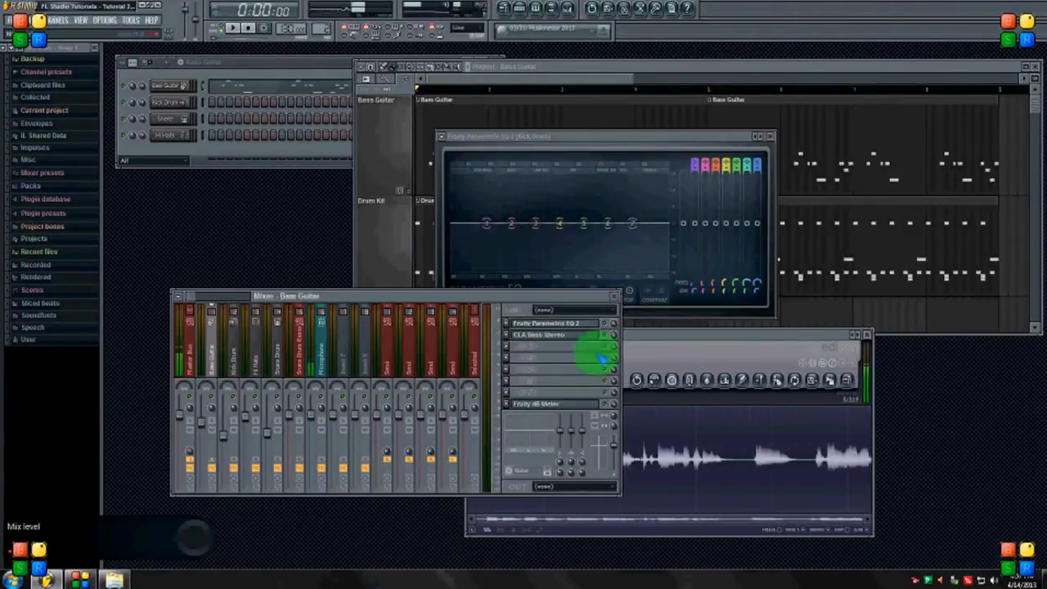
pyautogui.click(575, 329)
pyautogui.click(769, 136)
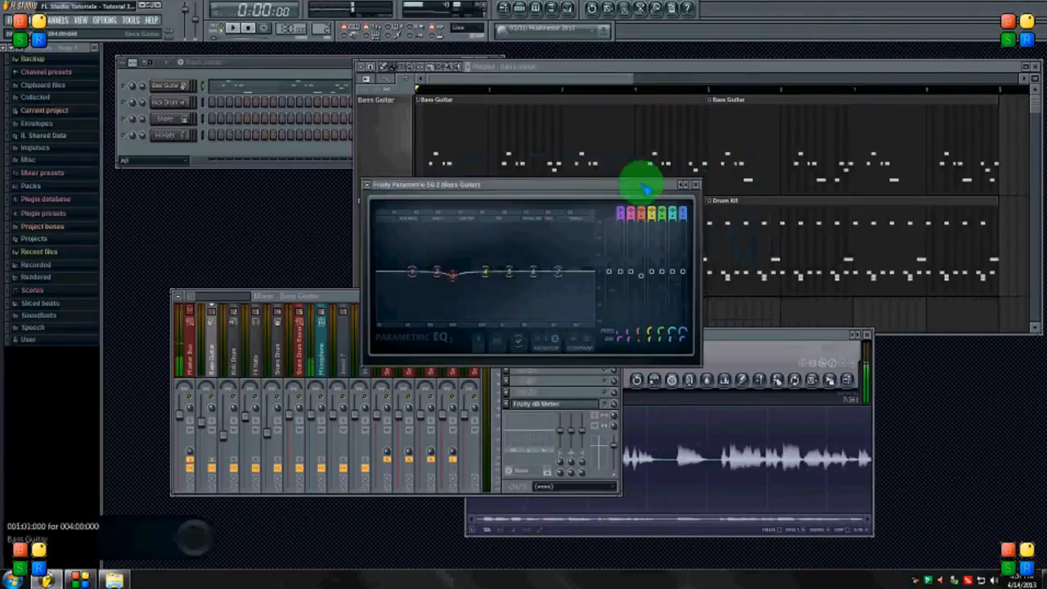
pyautogui.moveTo(619, 182); pyautogui.dragTo(673, 134)
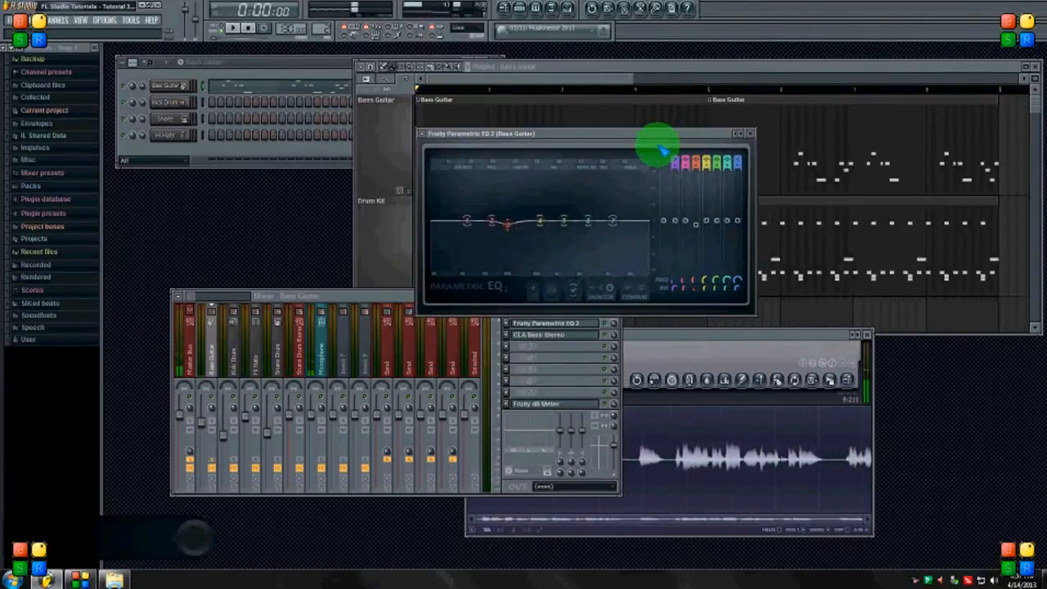
# - Play the song to check the bass guitar's EQ cut against its spectrum, and close the EQ
pyautogui.press('space')
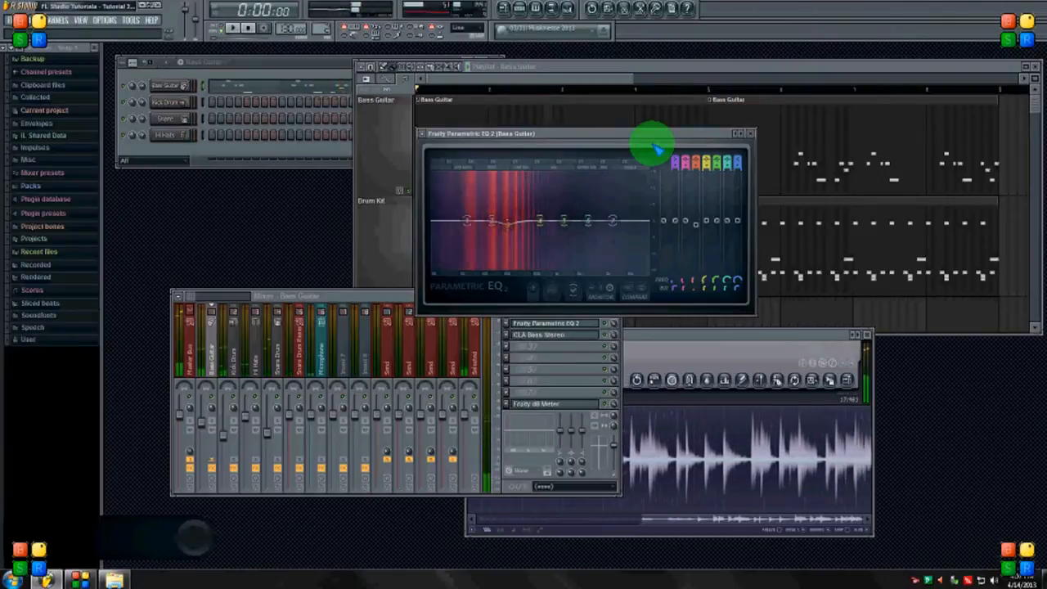
pyautogui.press('space')
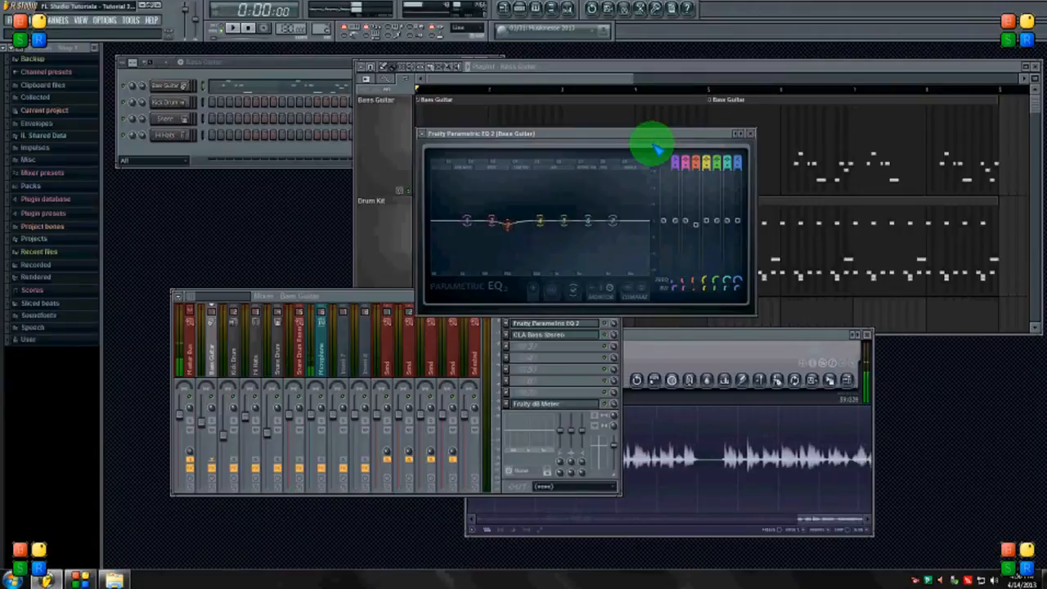
pyautogui.click(750, 133)
# - Route the Kick Drum mixer track as a sidechain to the Bass Guitar track
pyautogui.click(236, 360)
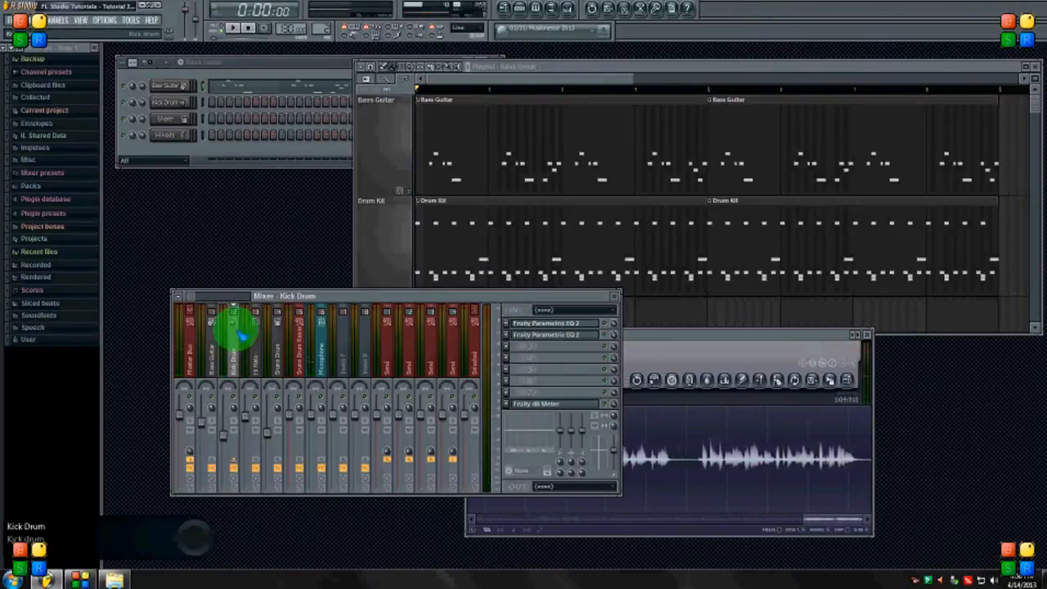
pyautogui.rightClick(212, 461)
pyautogui.click(237, 486)
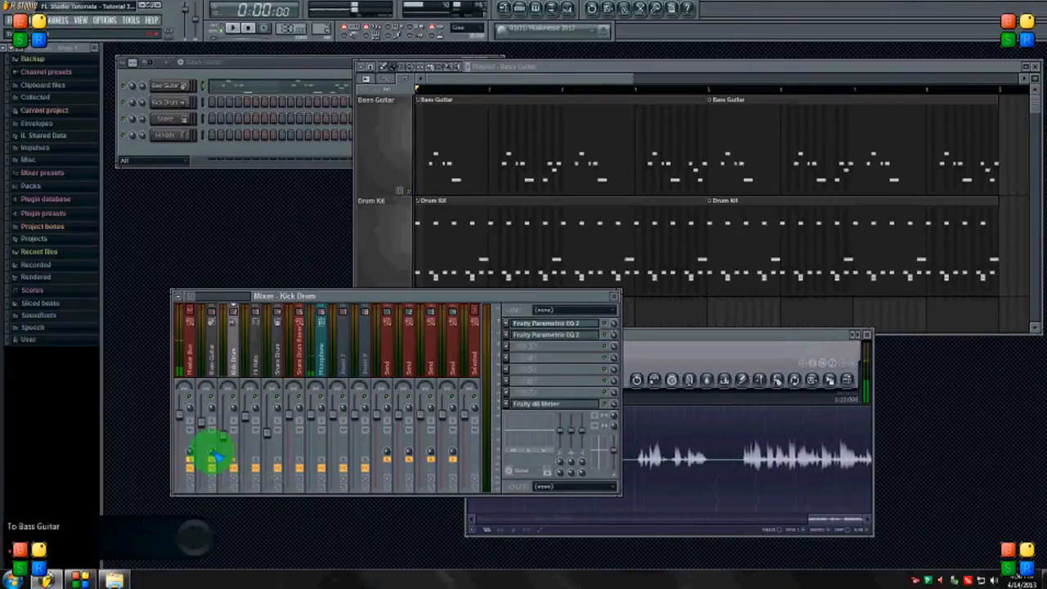
# - Add Fruity Limiter to the third effect slot of the Bass Guitar track and switch it to compressor mode
pyautogui.click(217, 364)
pyautogui.click(507, 350)
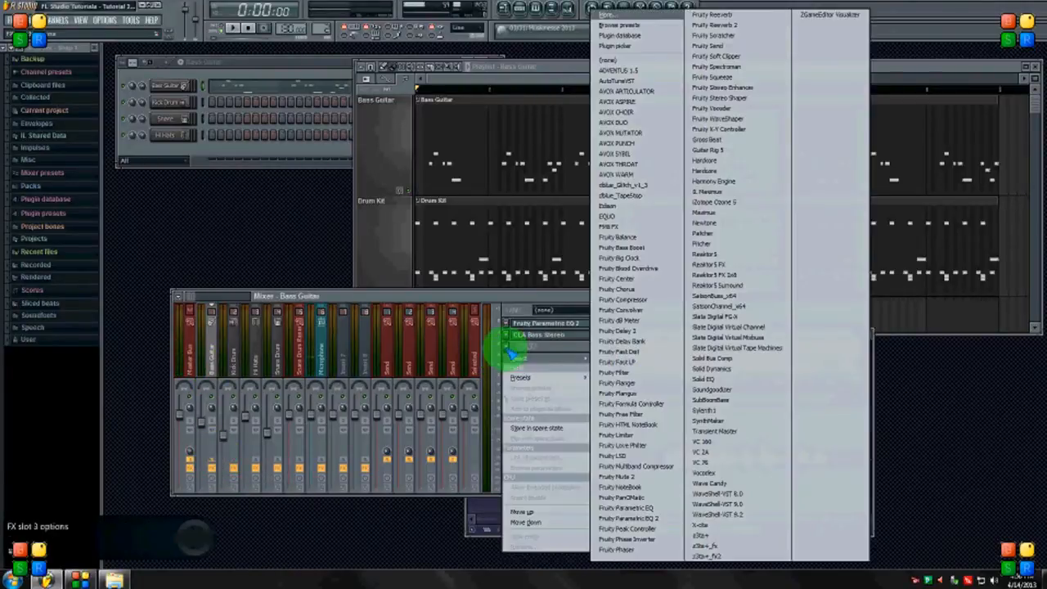
pyautogui.click(628, 435)
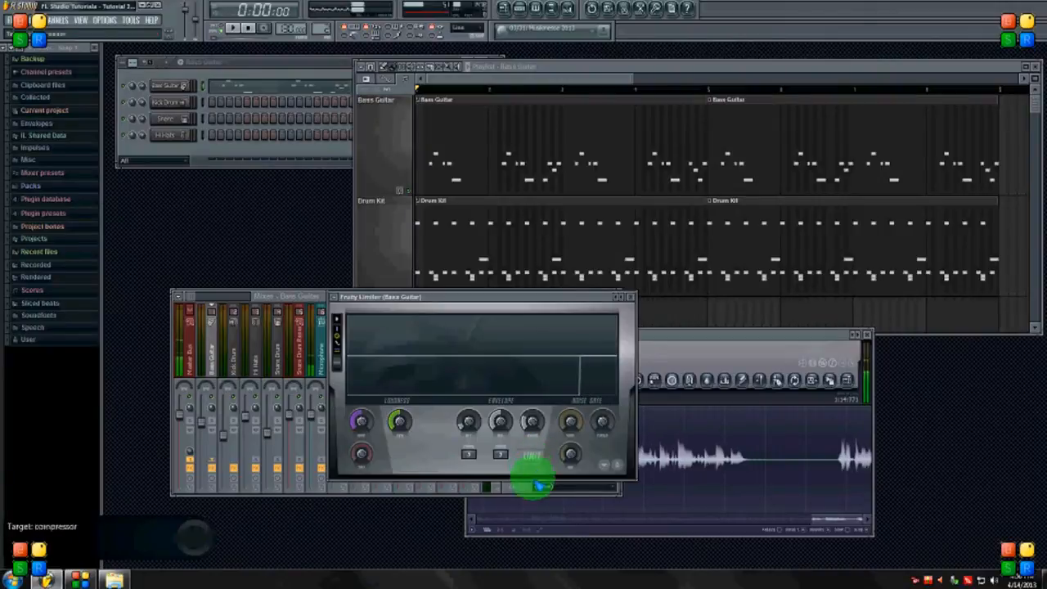
pyautogui.click(500, 455)
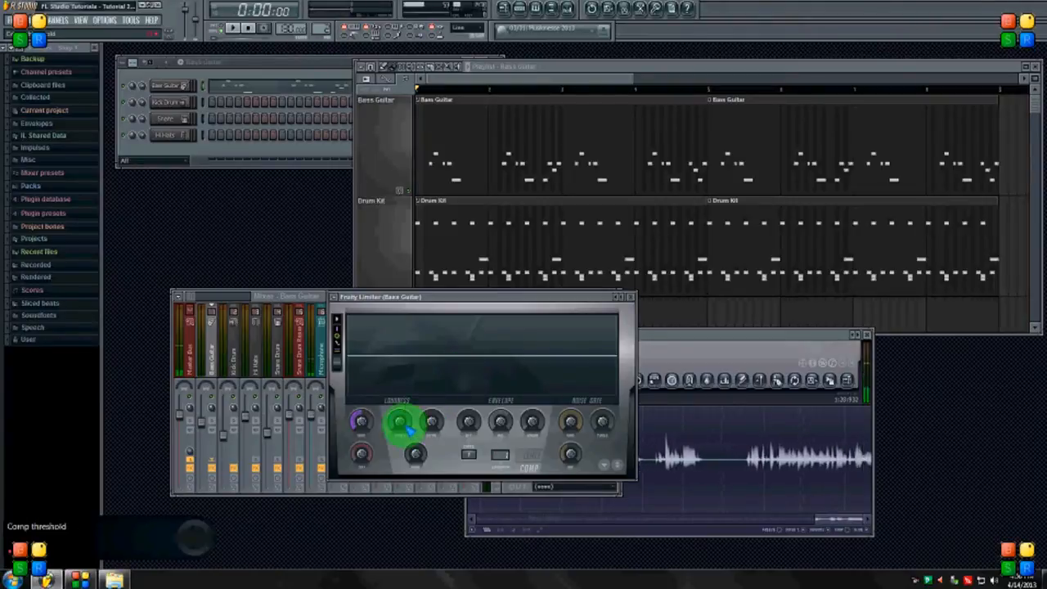
# - Adjust the bass guitar compressor's threshold and ratio, play the song to check the compression, and close Fruity Limiter
pyautogui.moveTo(401, 424); pyautogui.dragTo(425, 552)
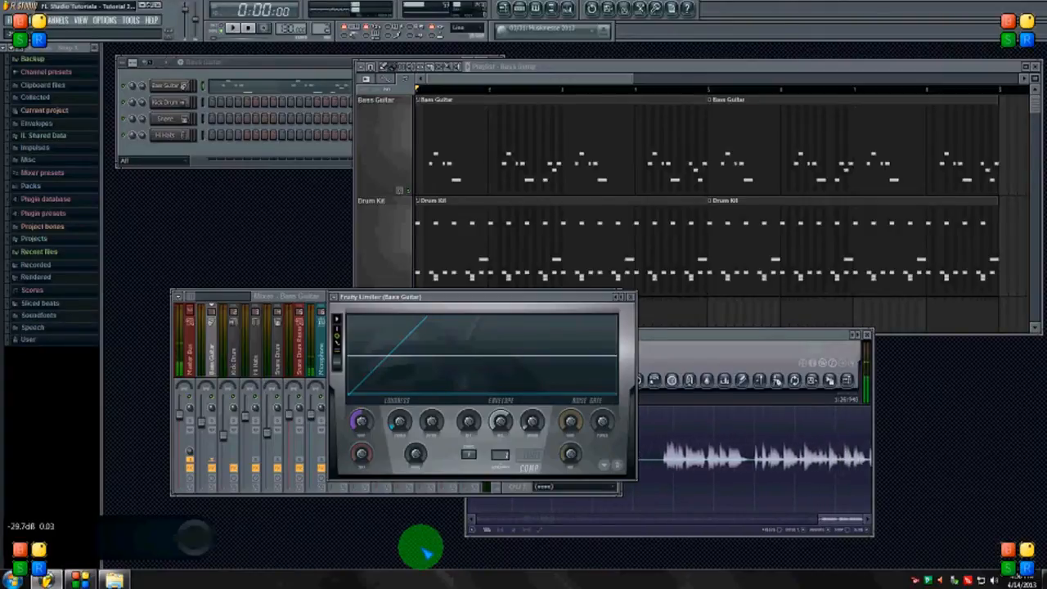
pyautogui.moveTo(426, 552); pyautogui.dragTo(397, 420)
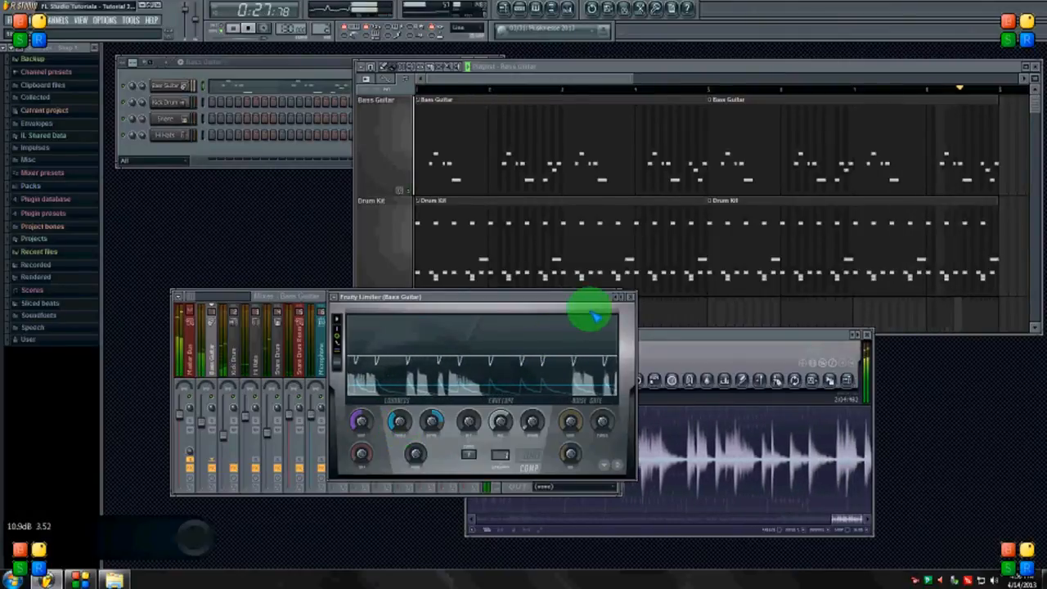
pyautogui.press('space')
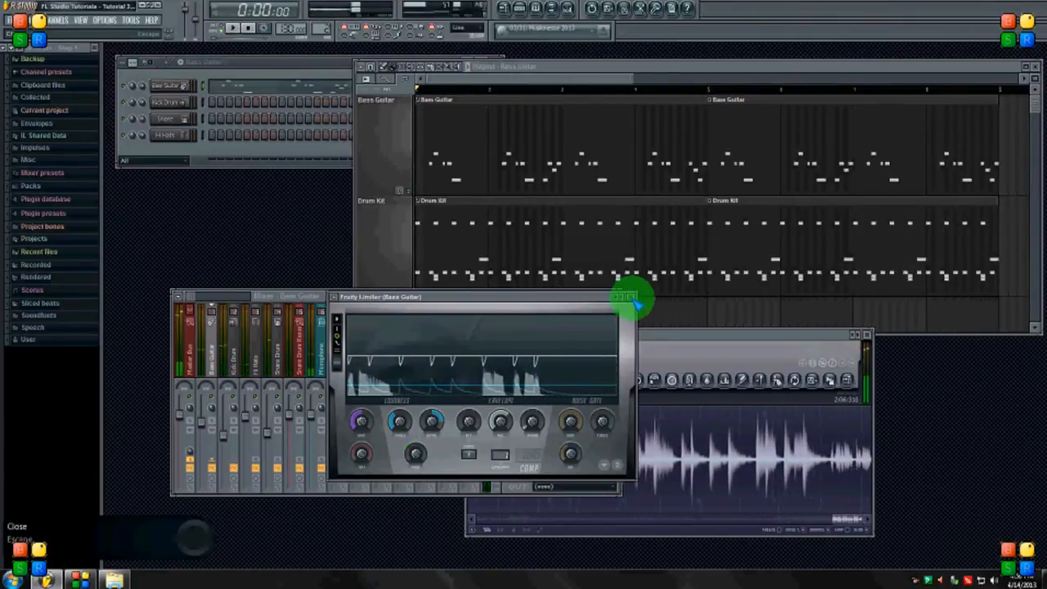
pyautogui.click(632, 297)
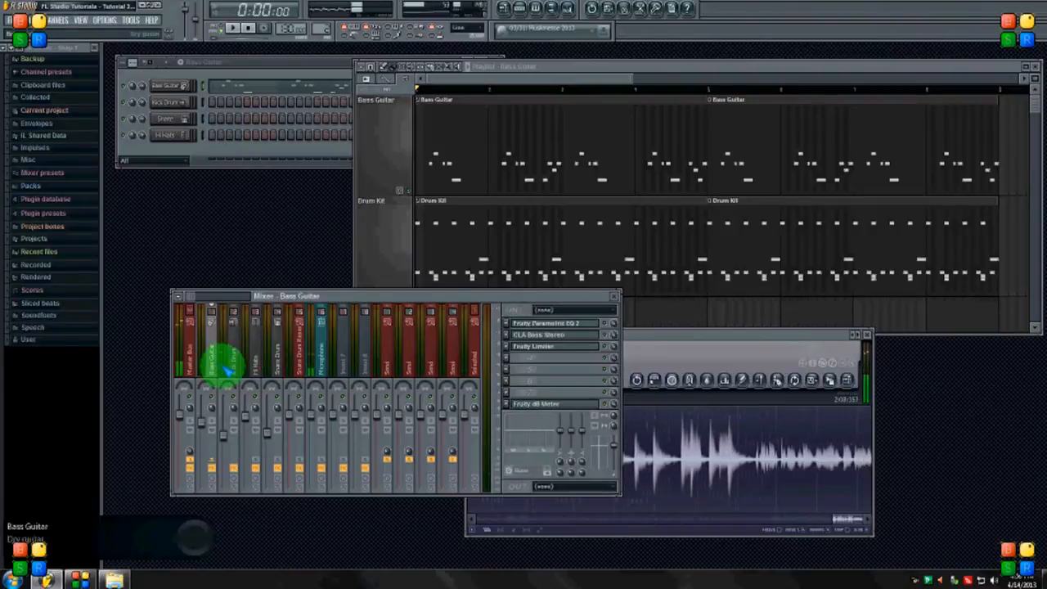
# - Review the bass guitar's Fruity Parametric EQ 2 and CLA Bass Stereo settings, and close both plugins
pyautogui.click(568, 324)
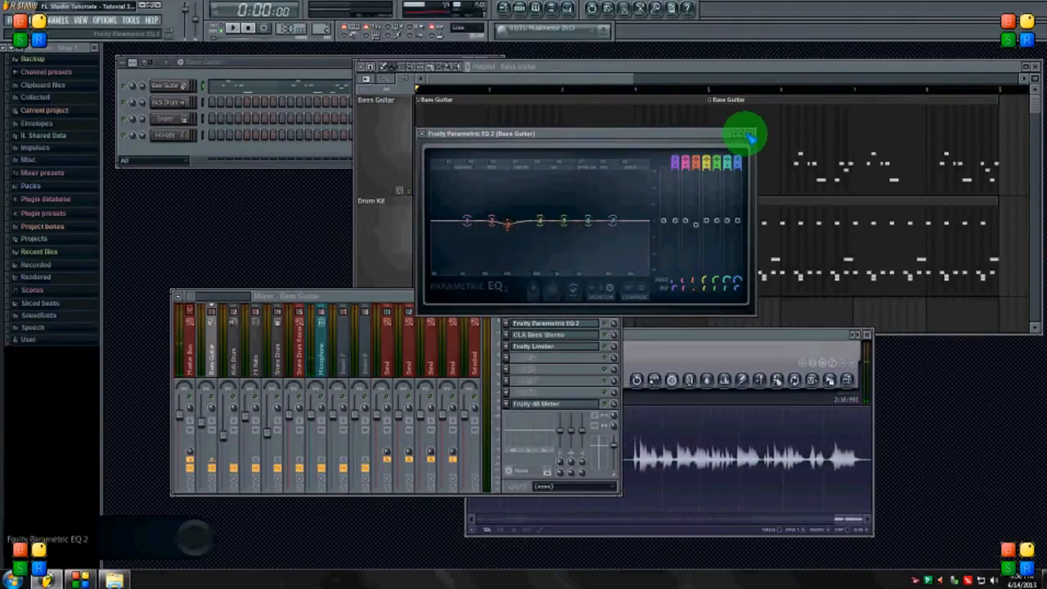
pyautogui.click(748, 134)
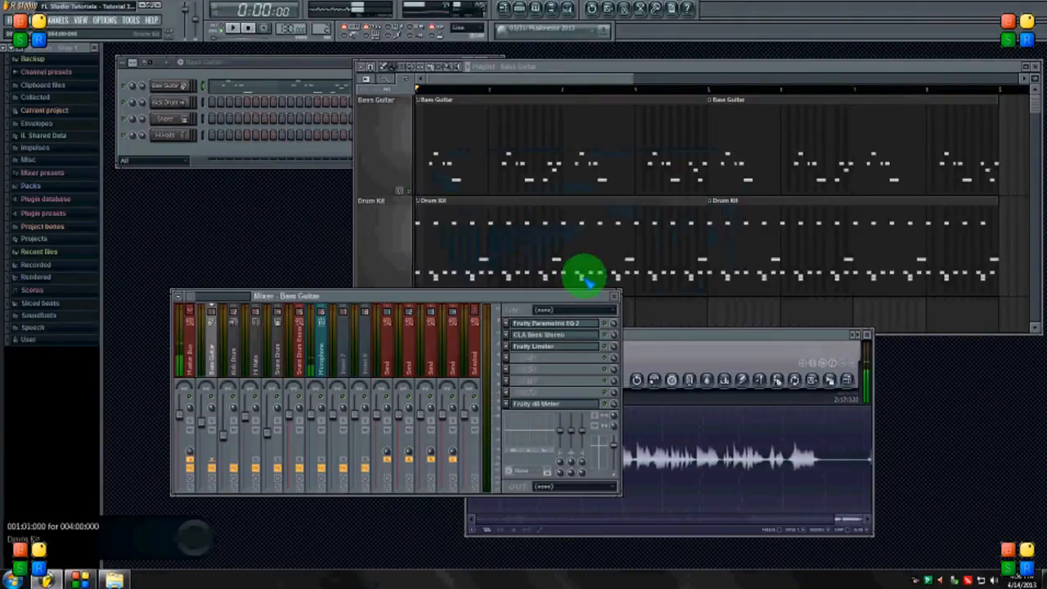
pyautogui.click(572, 341)
pyautogui.moveTo(479, 182); pyautogui.dragTo(714, 151)
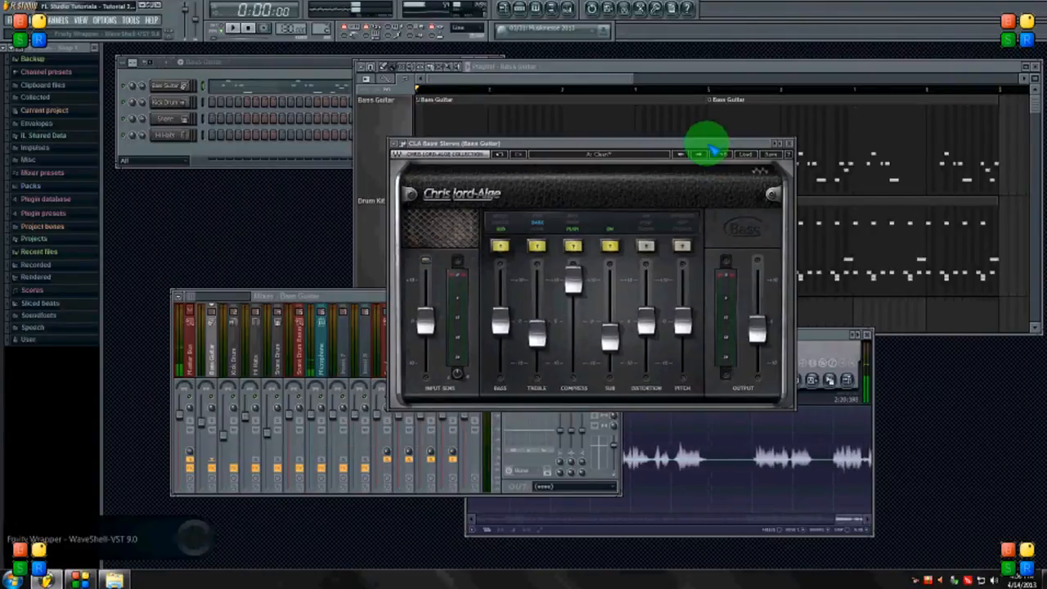
pyautogui.moveTo(583, 284)
pyautogui.mouseDown()
pyautogui.moveTo(577, 329)
pyautogui.moveTo(581, 286)
pyautogui.mouseUp()
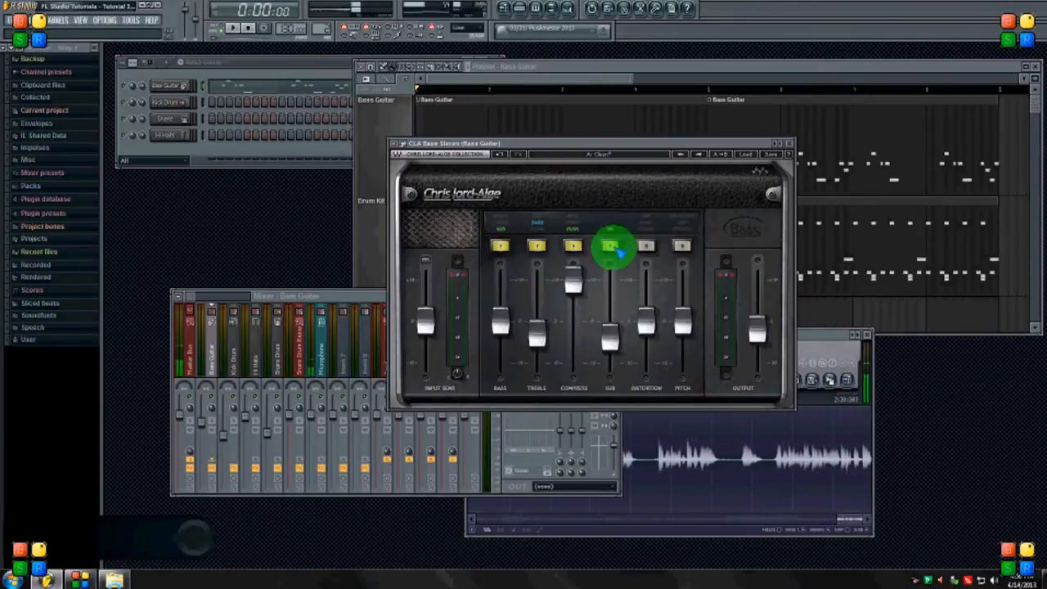
pyautogui.click(790, 152)
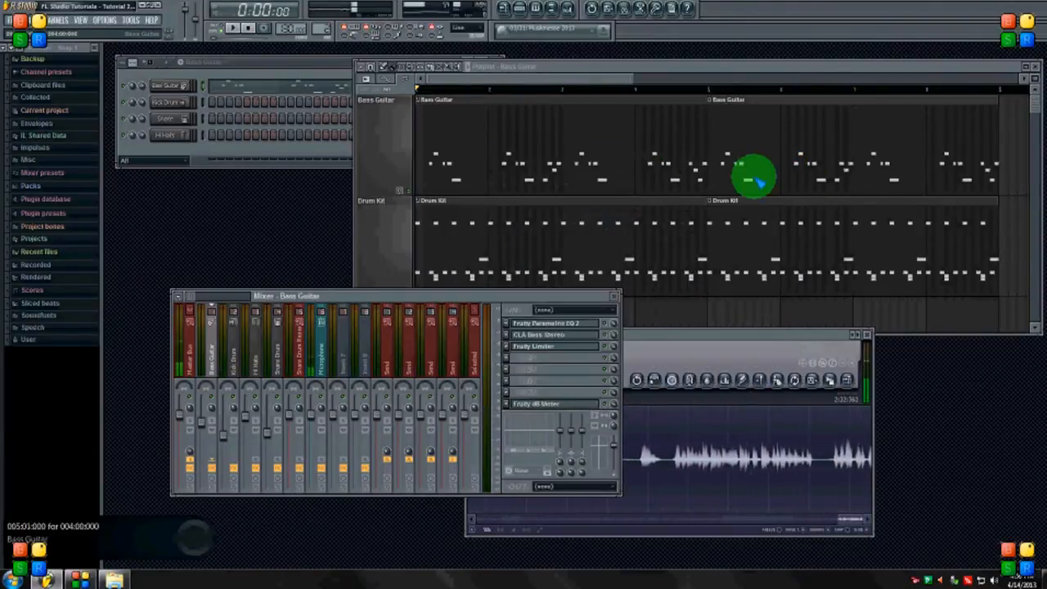
# - Review the bass guitar's Fruity Limiter settings alongside the Kick Drum and Bass Guitar mixer tracks, and close the limiter
pyautogui.click(542, 346)
pyautogui.moveTo(542, 303); pyautogui.dragTo(674, 332)
pyautogui.click(235, 367)
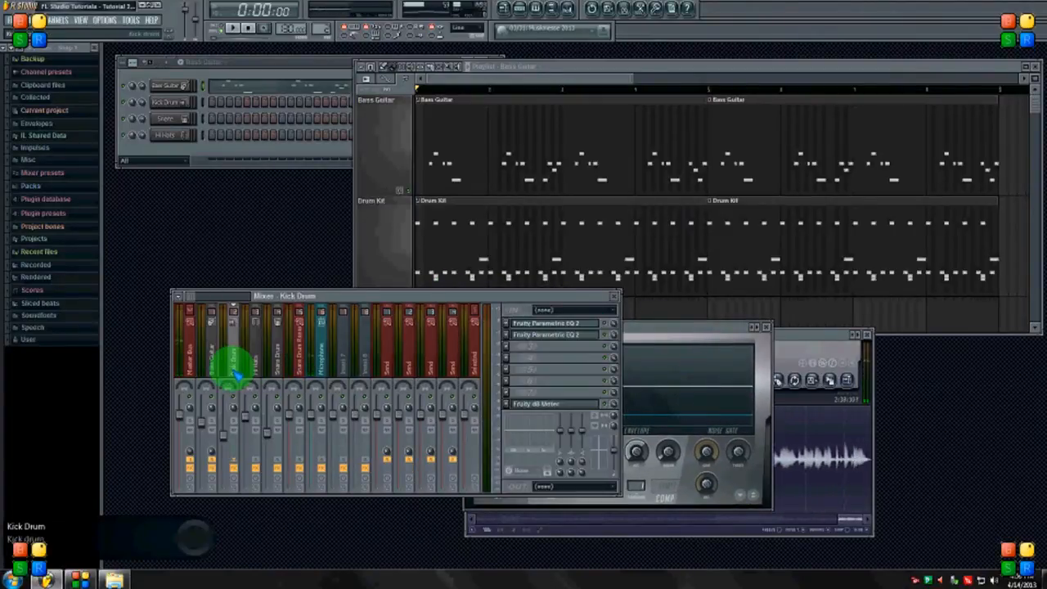
pyautogui.click(211, 360)
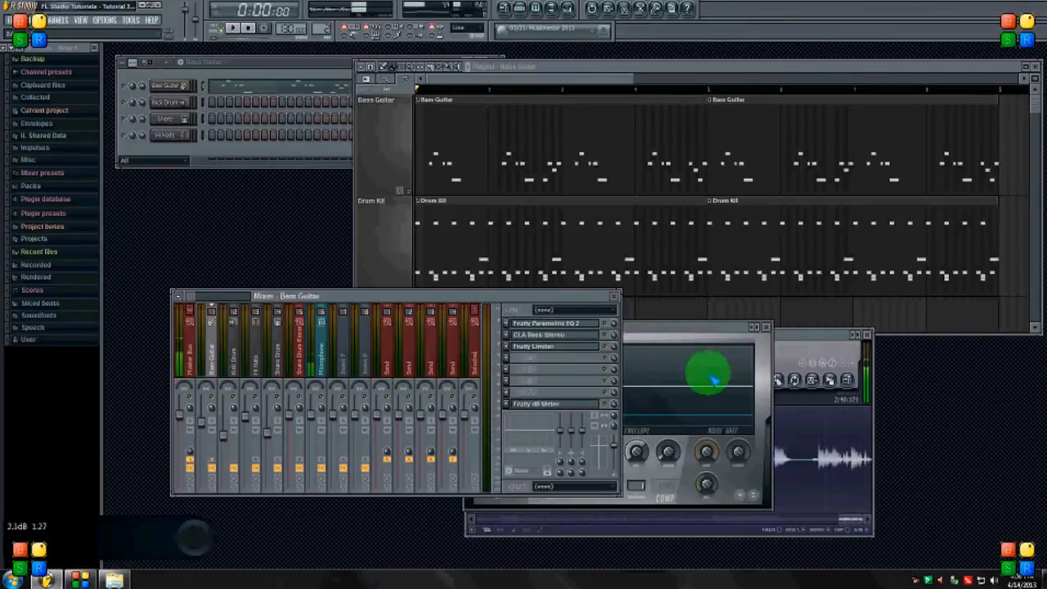
pyautogui.click(708, 327)
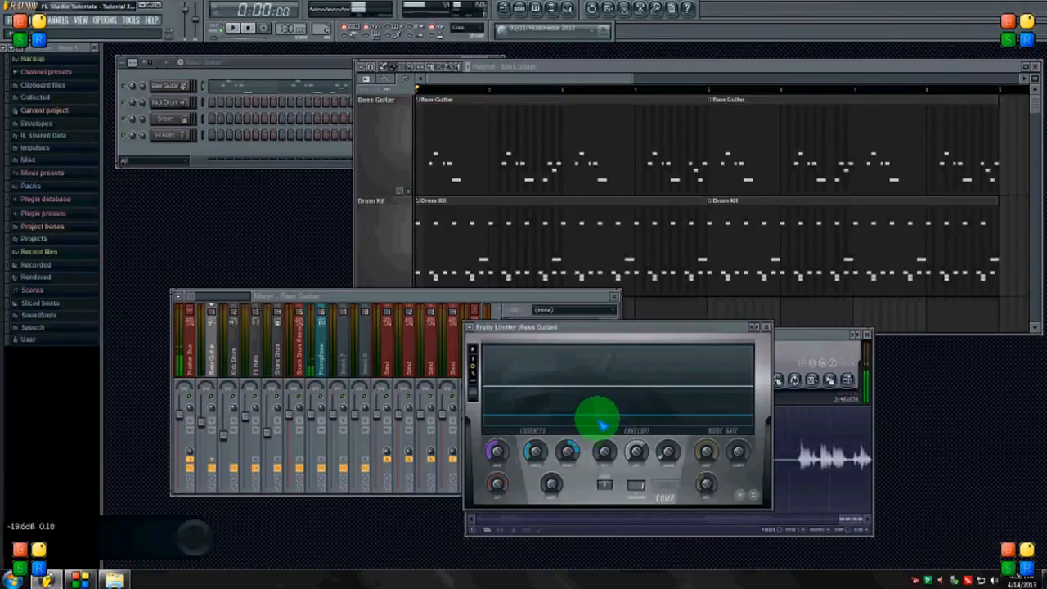
pyautogui.click(766, 326)
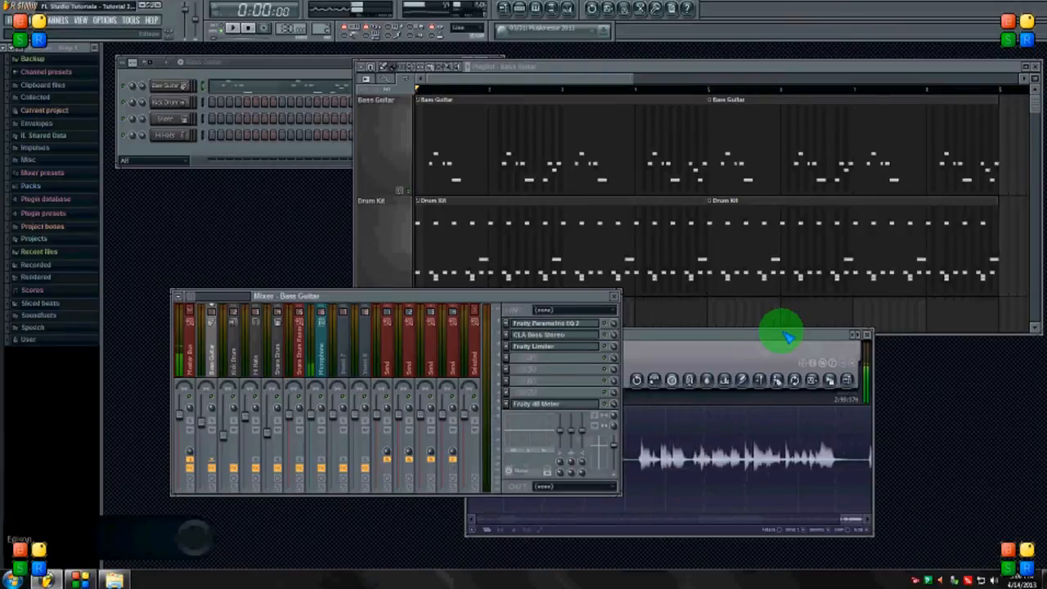